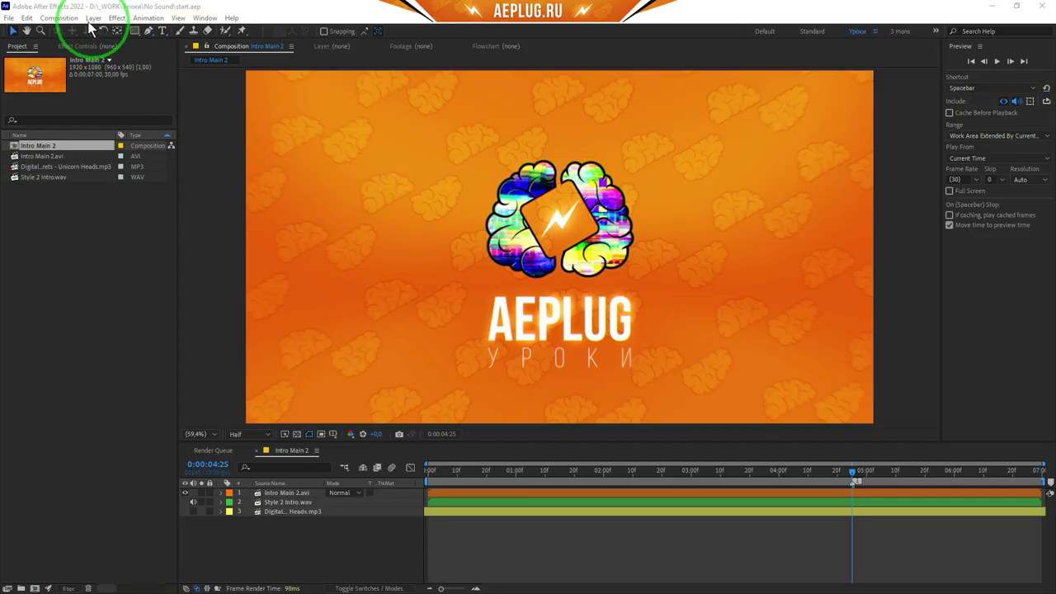
Toggle audio playback for previews via Composition > Preview > Audio.
left_click(67, 19)
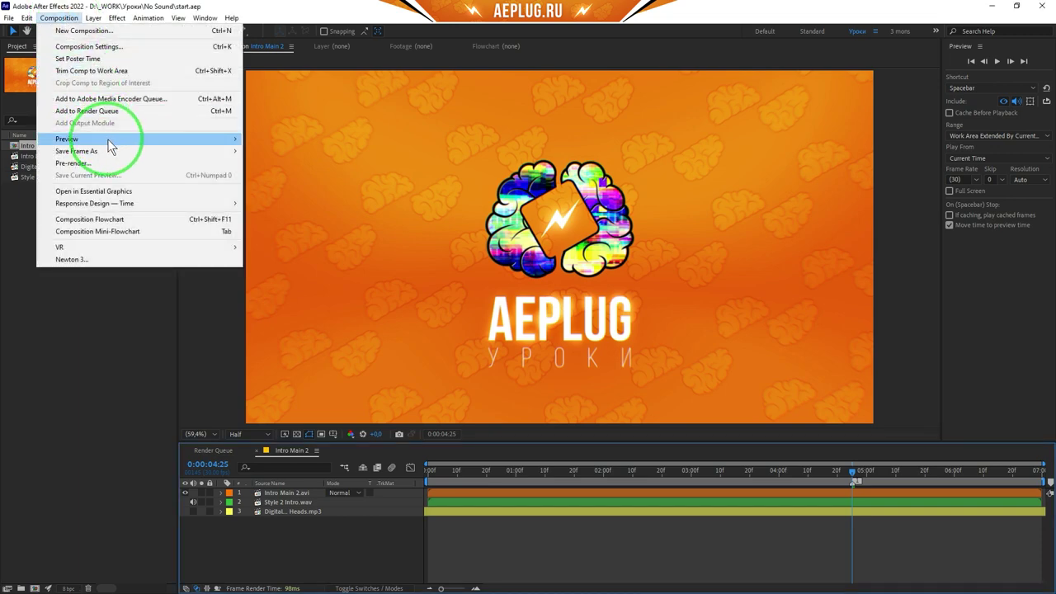
mouse_move(123, 138)
left_click(278, 168)
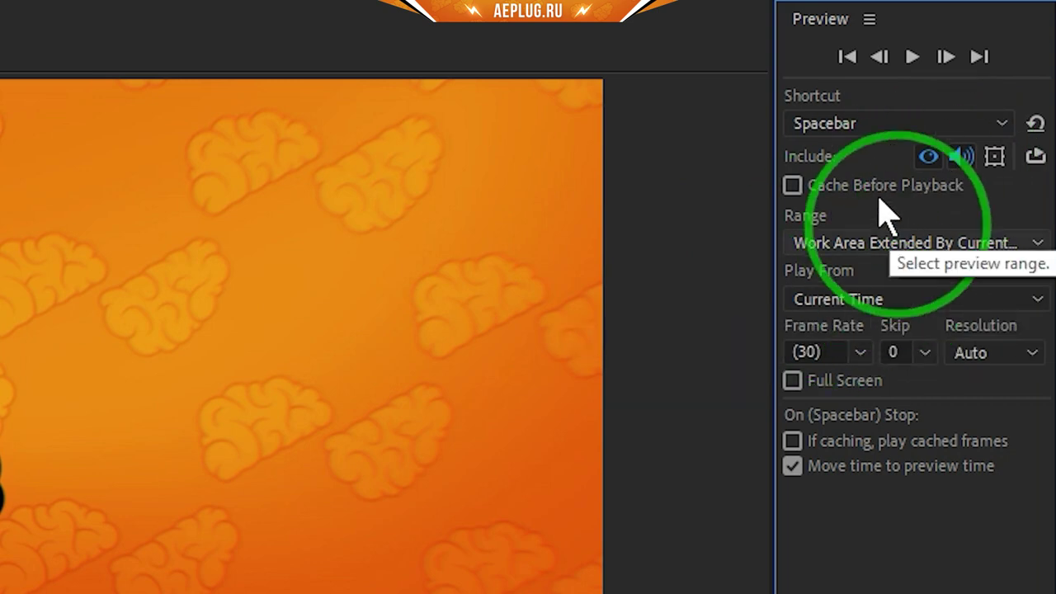
Set the Preview panel shortcut to Numpad 0.
left_click(845, 128)
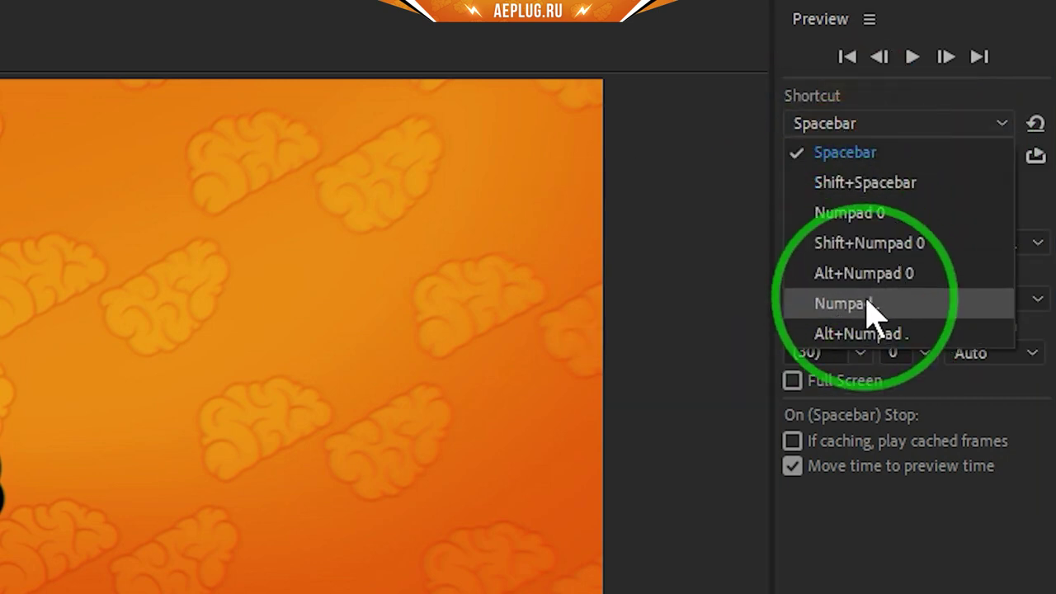
left_click(896, 578)
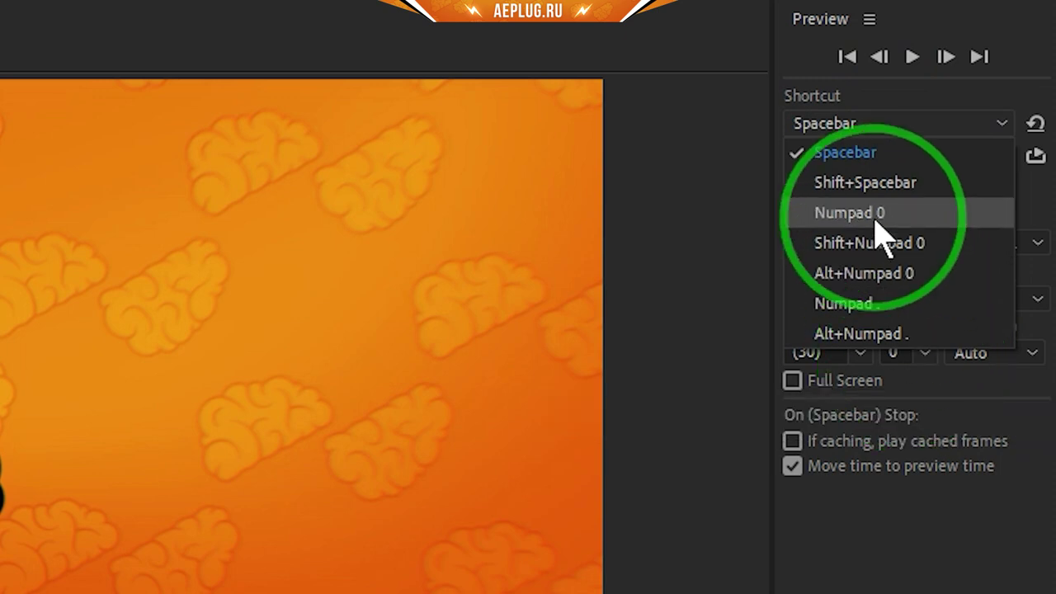
left_click(817, 215)
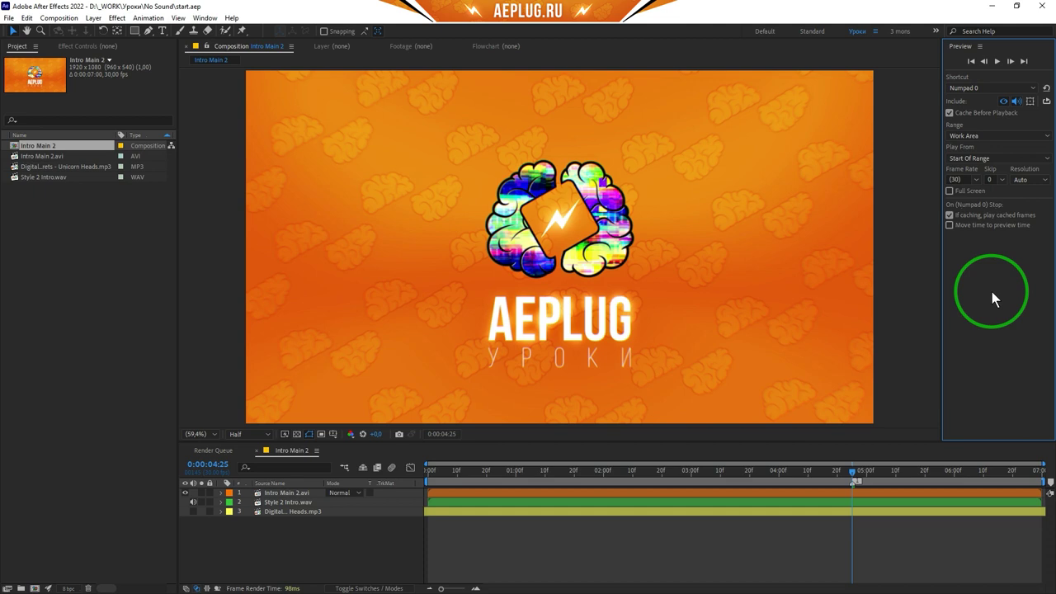
Set the work area from 0:00:00:17 to 0:00:02:06 and preview it twice.
left_click(478, 471)
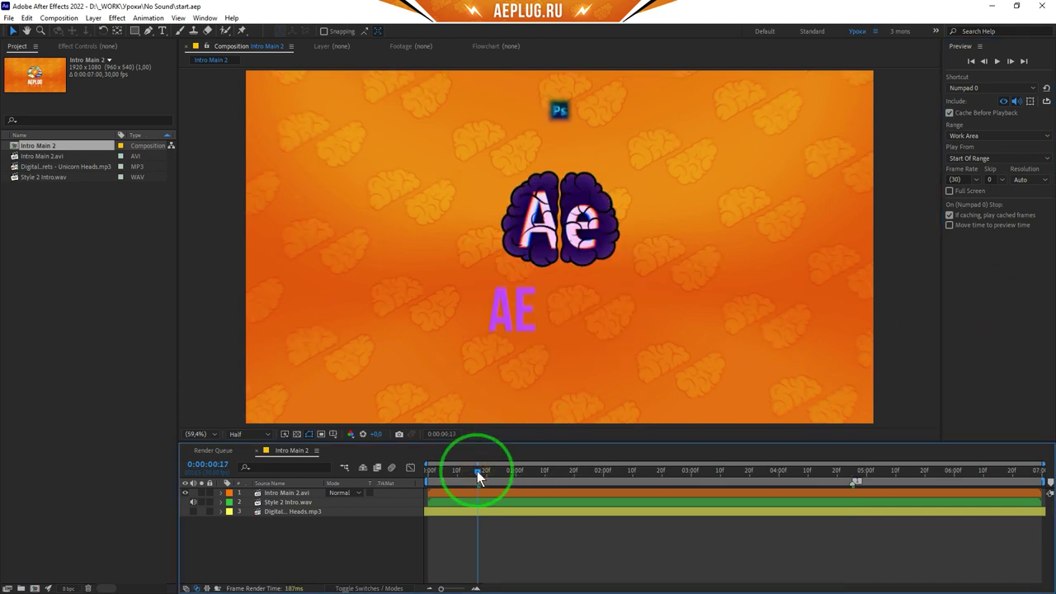
left_click_drag(477, 471, 621, 471)
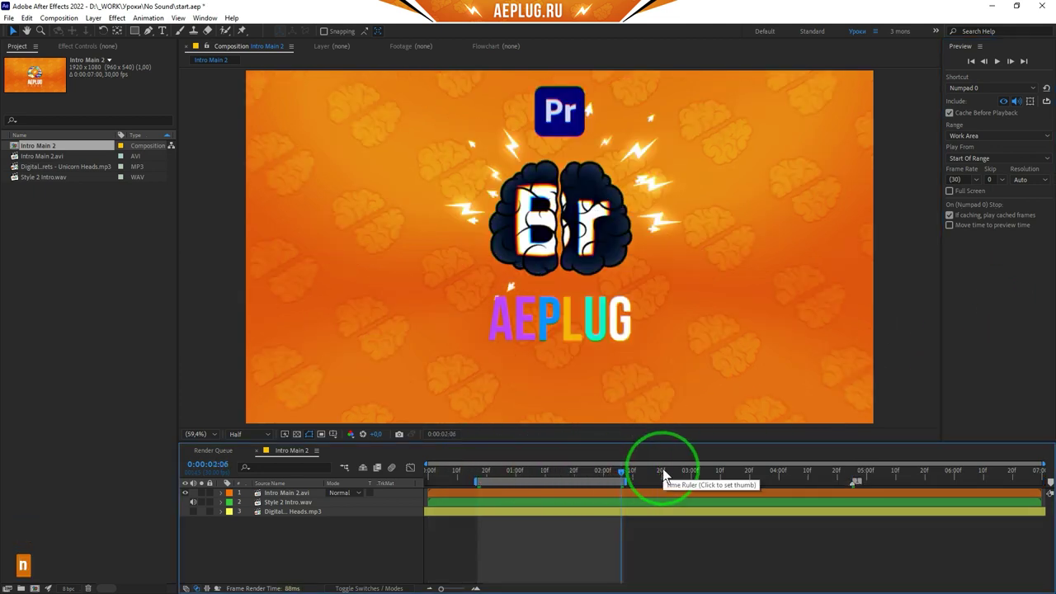
key("space")
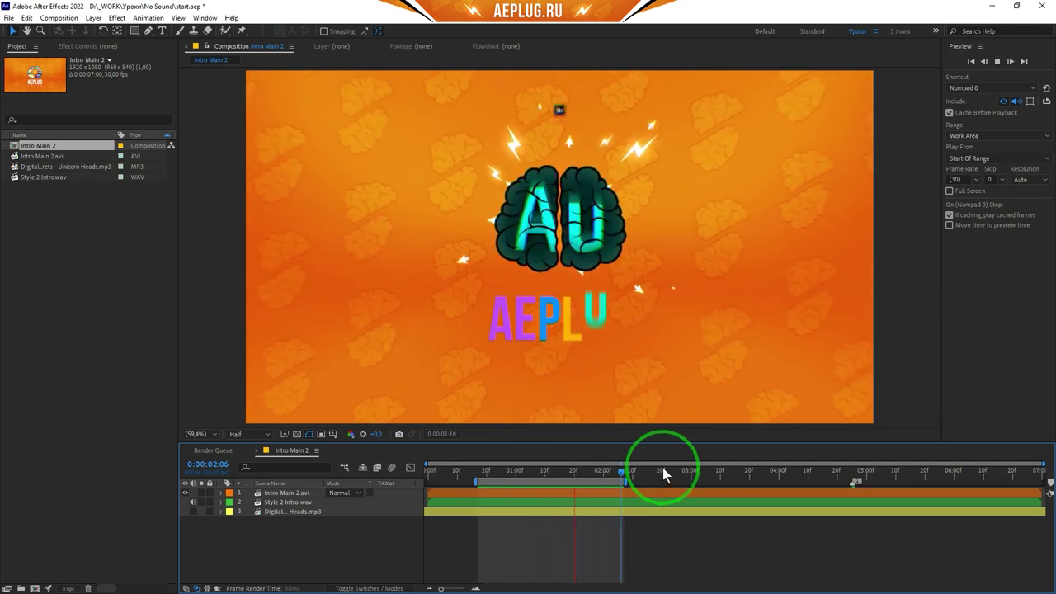
key("space")
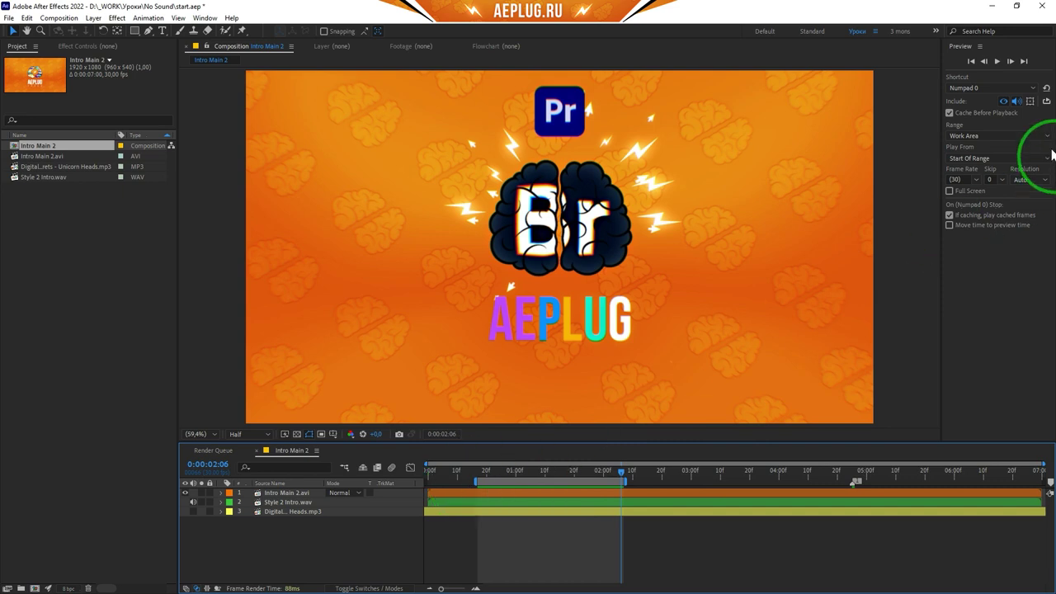
left_click(1017, 102)
key("space")
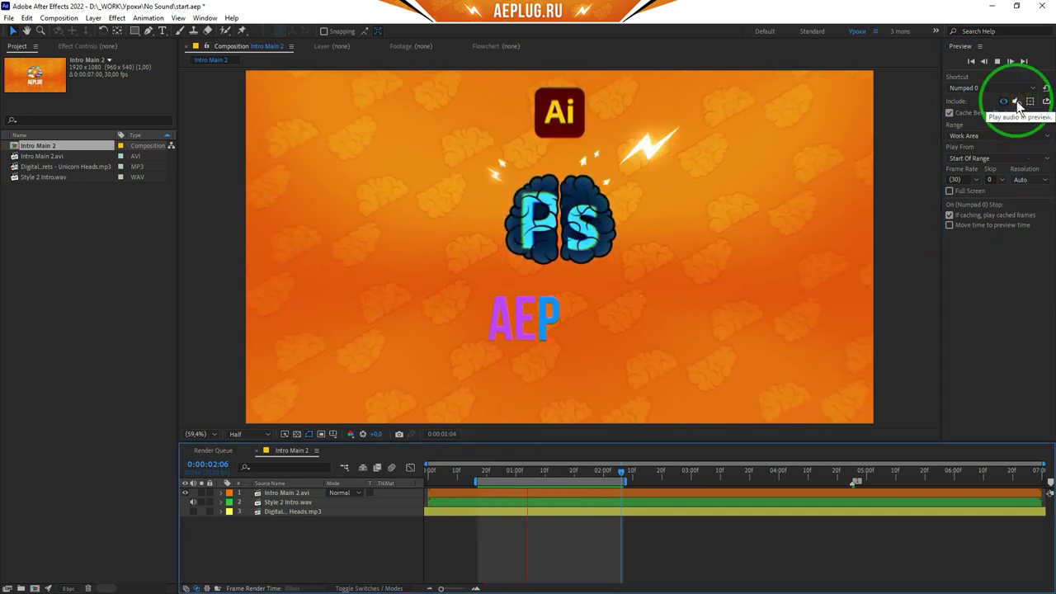
key("space")
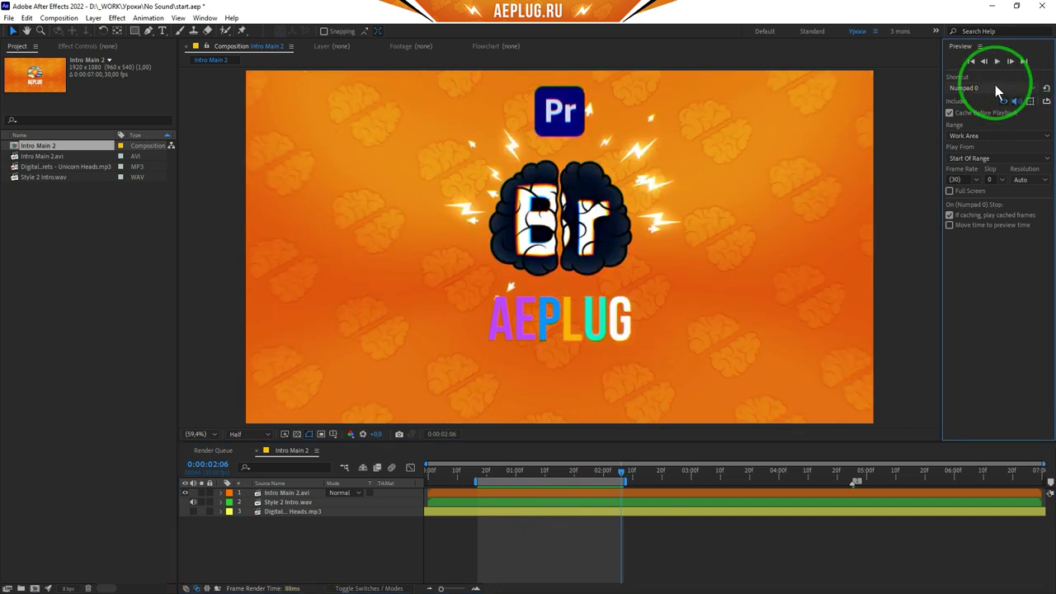
Switch the preview shortcut to Numpad . and preview from 0:00:00:11 before stopping.
left_click(995, 86)
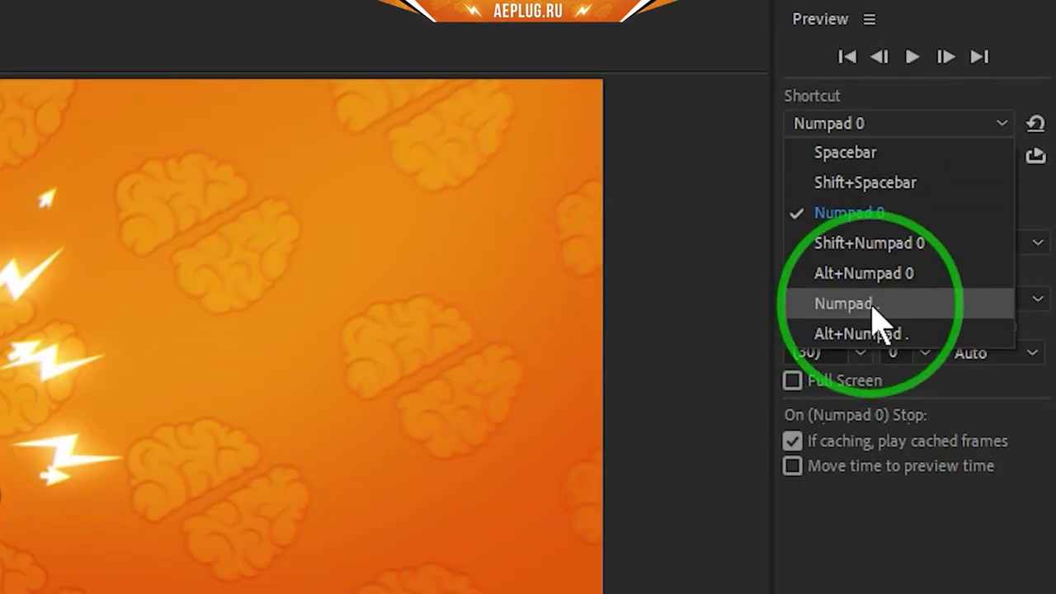
left_click(843, 303)
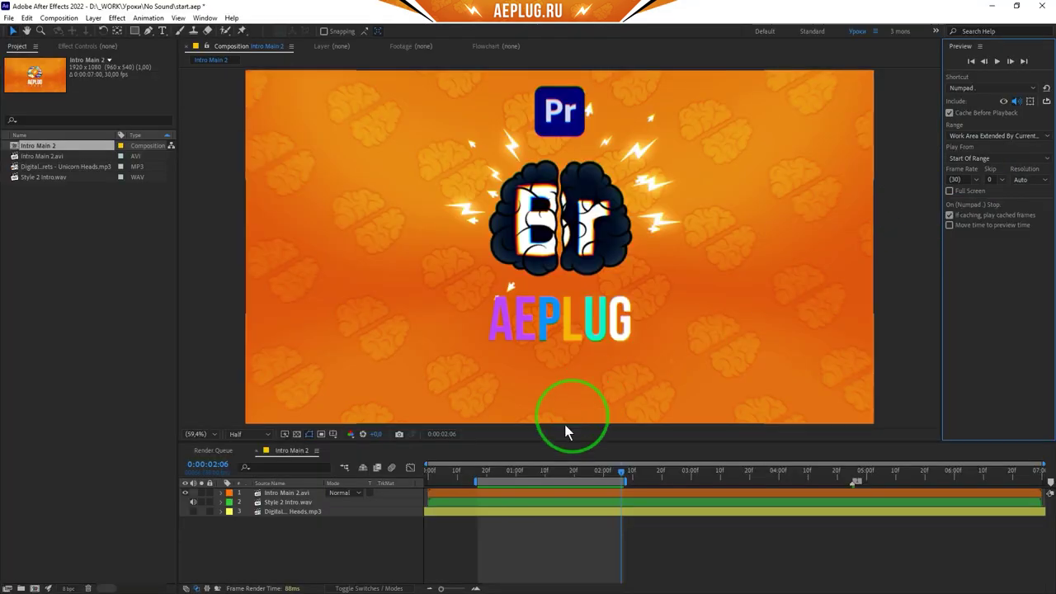
left_click_drag(506, 475, 459, 481)
key("KP_Decimal")
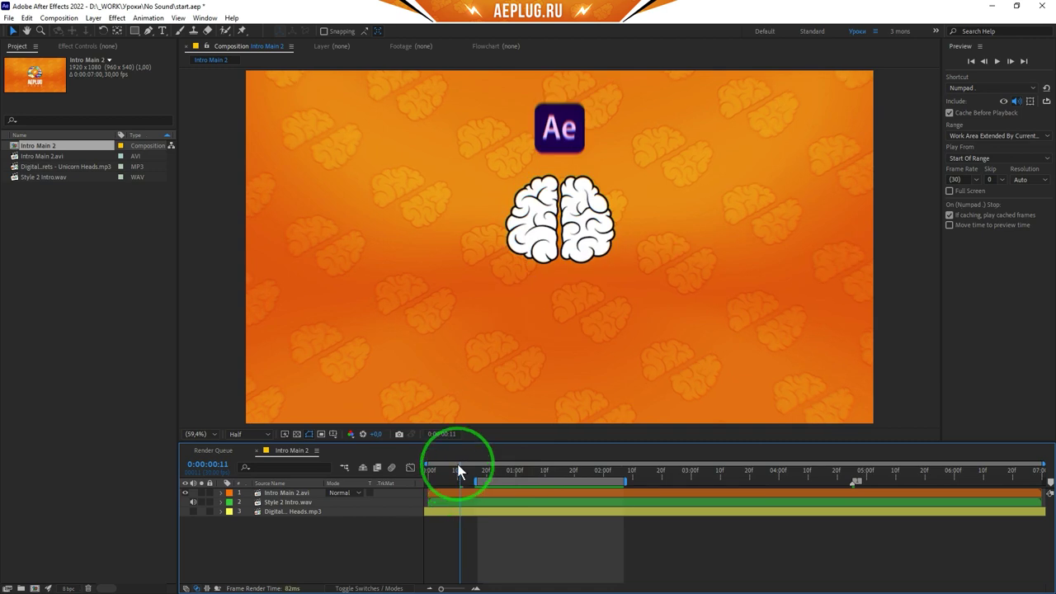
key("KP_Decimal")
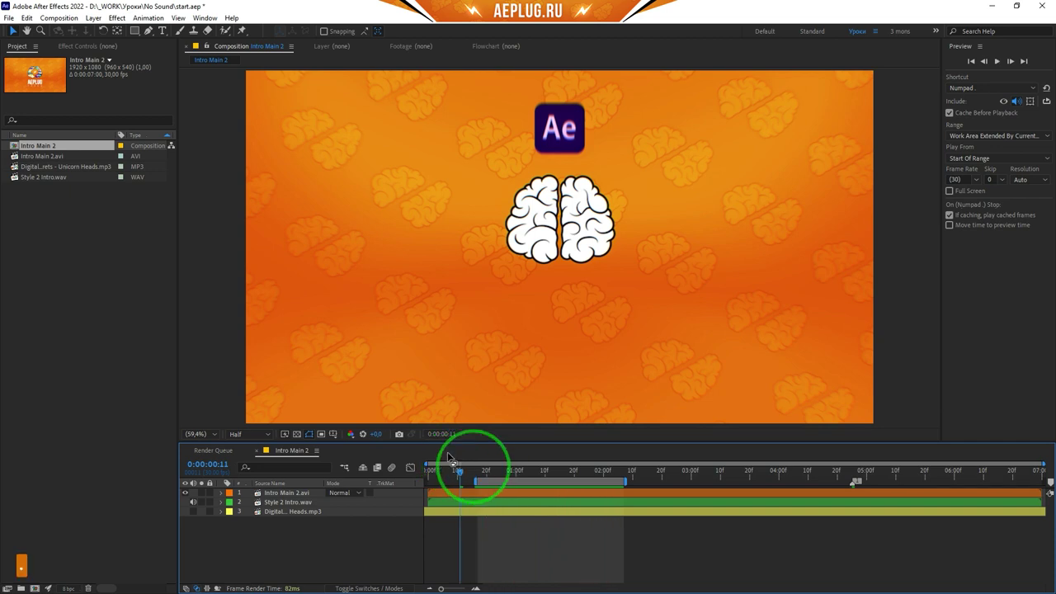
key("KP_Decimal")
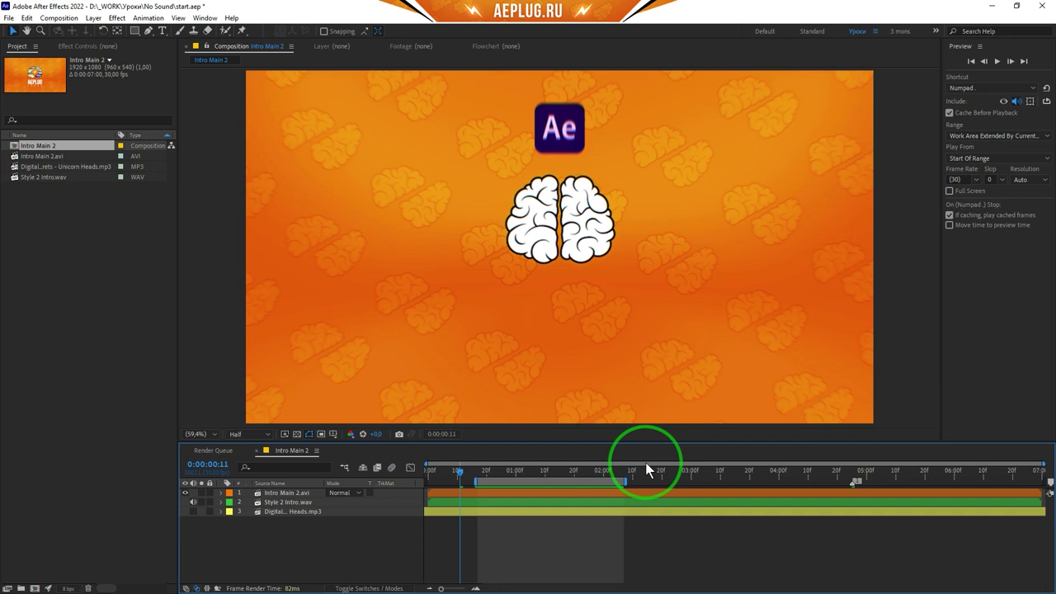
left_click(460, 540)
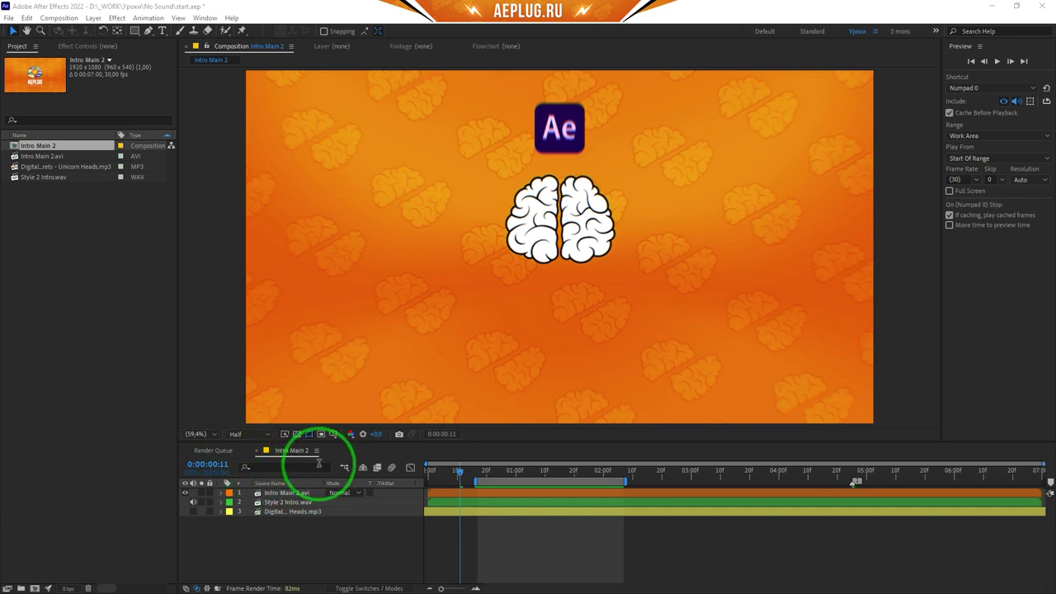
Inspect the Style 2 Intro.wav audio waveform, then collapse its properties.
left_click(220, 501)
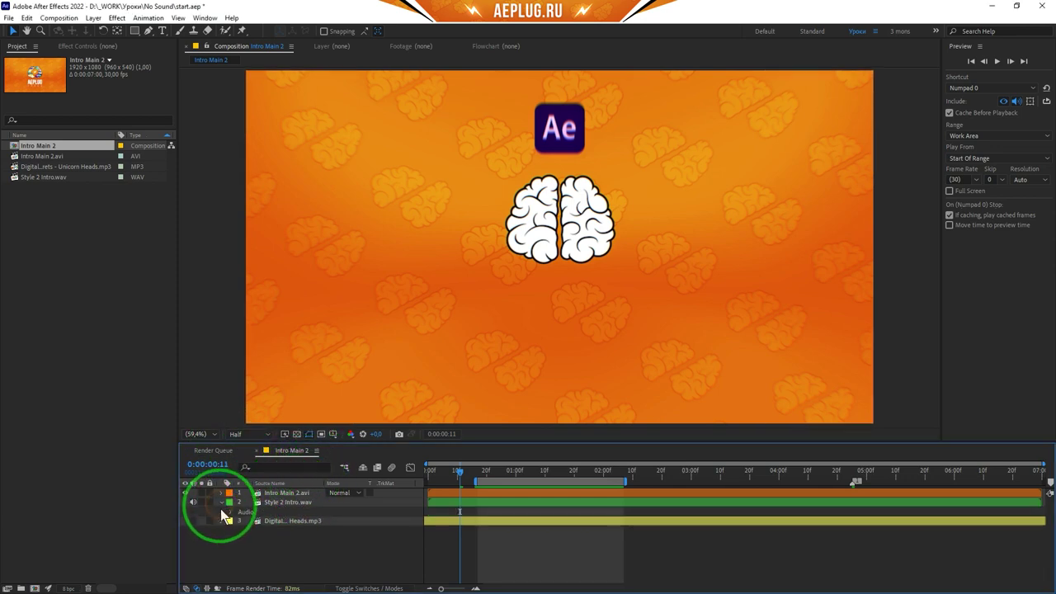
left_click(240, 530)
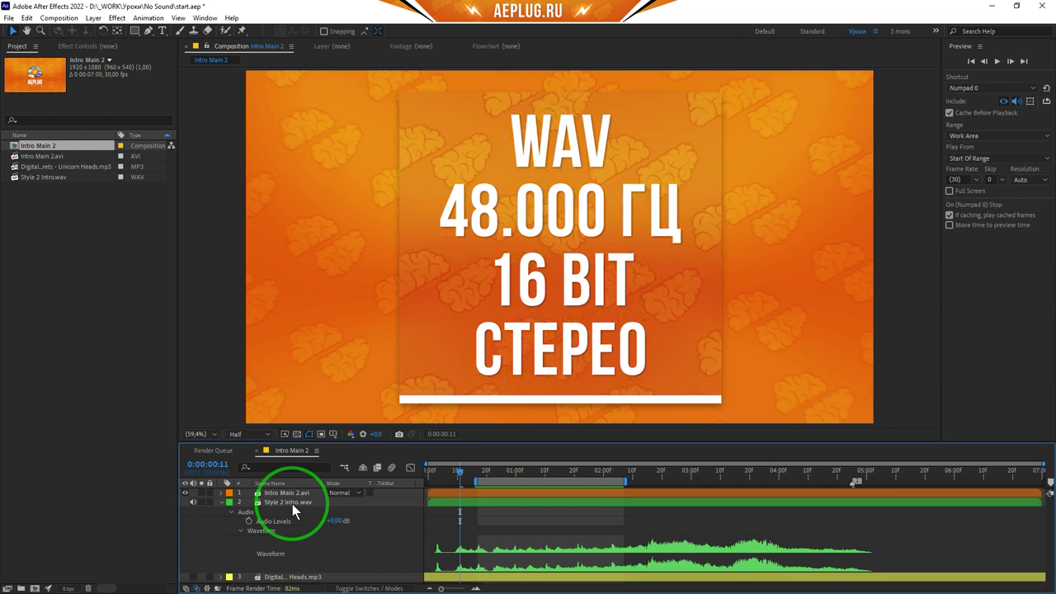
left_click(221, 502)
Mute Style 2 Intro.wav, enable the mp3 layer's audio, and preview with its waveform shown.
left_click(193, 511)
left_click(194, 501)
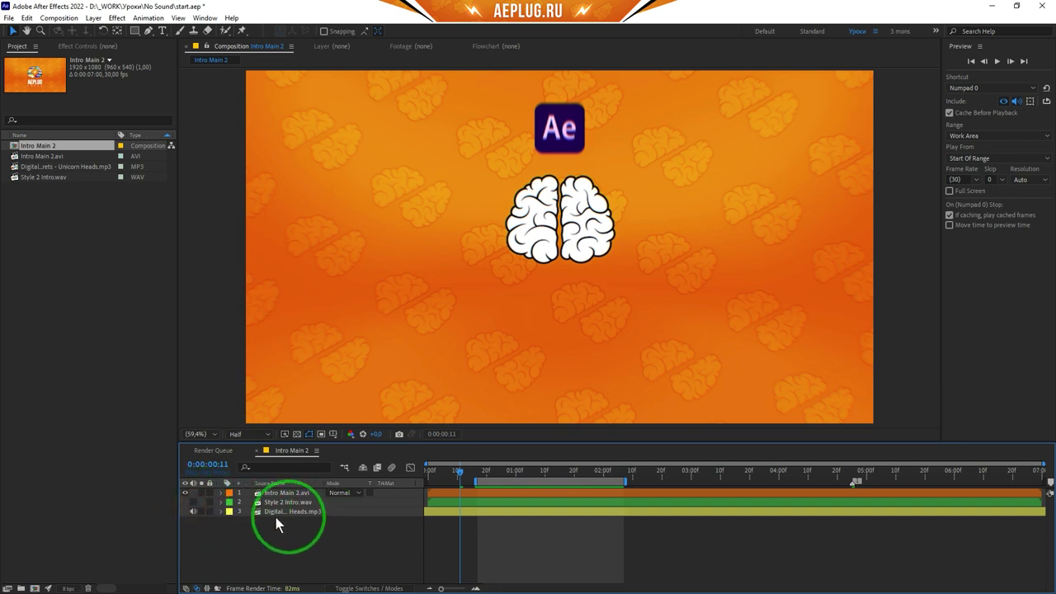
left_click(220, 512)
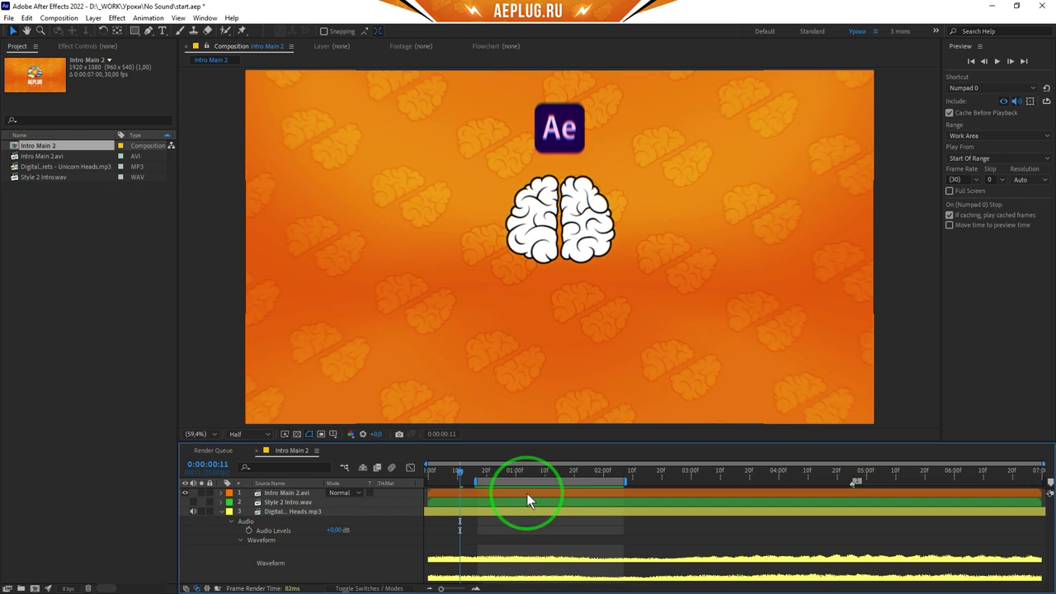
key("space")
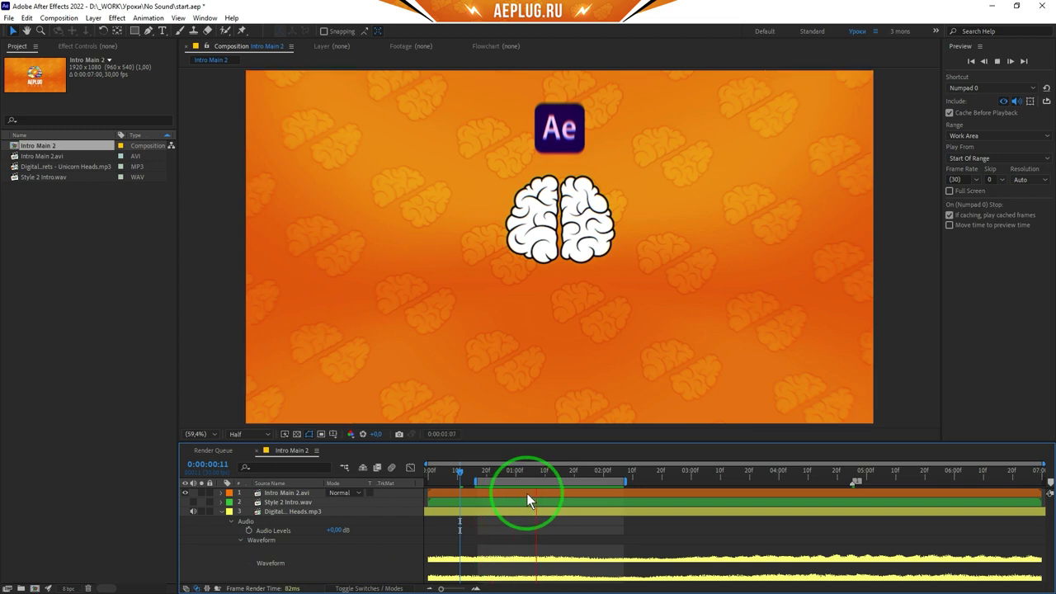
key("space")
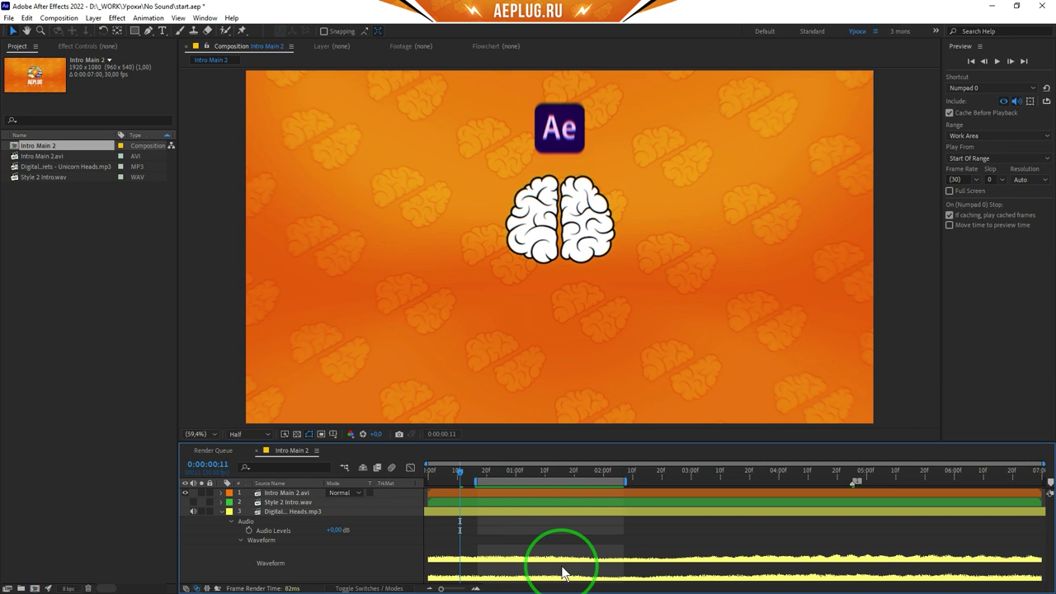
left_click(221, 512)
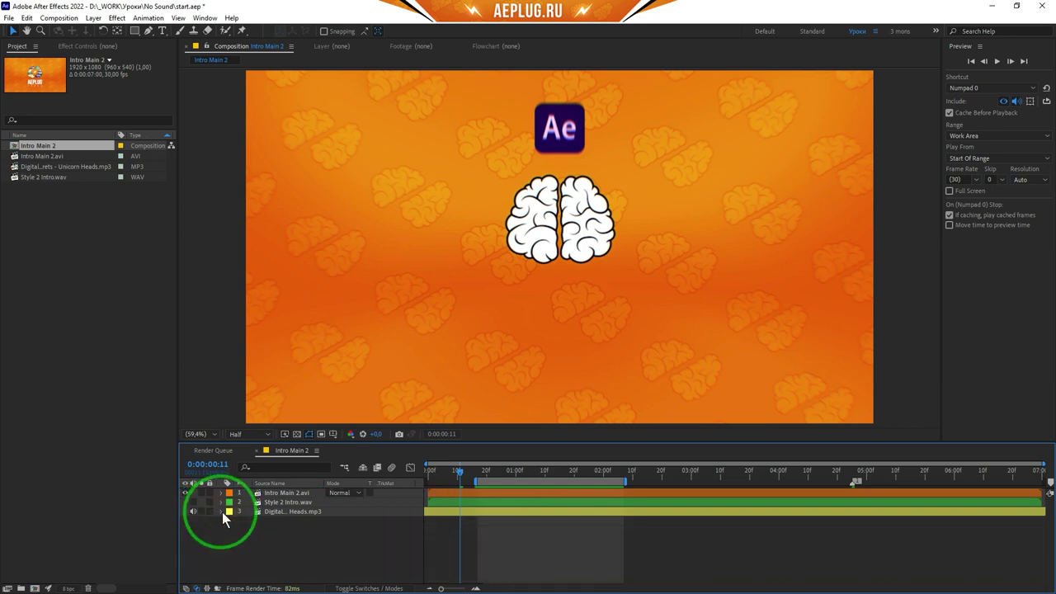
left_click(309, 503)
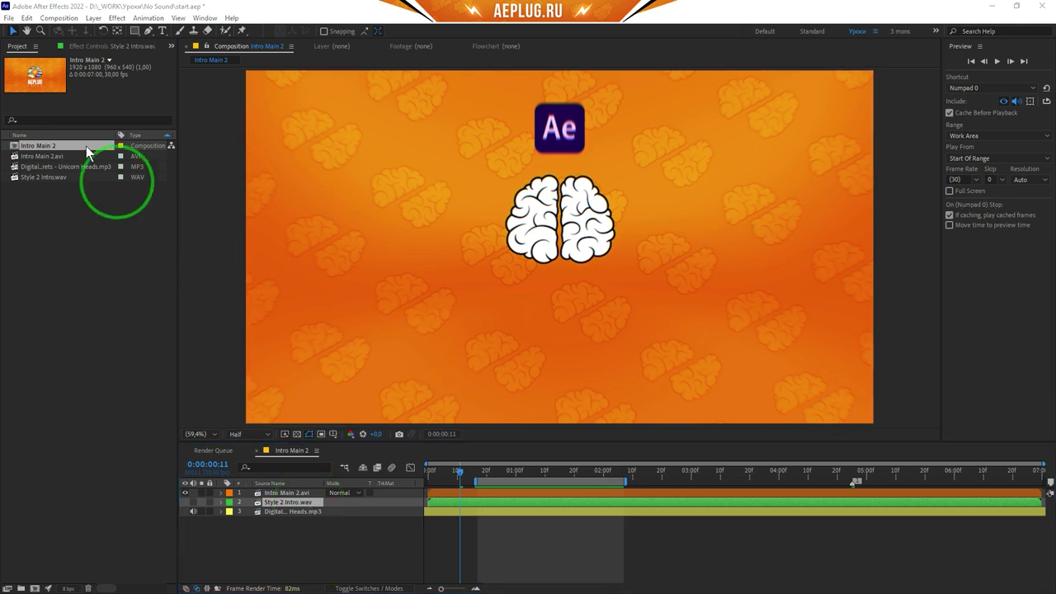
Enable Mute Audio When Preview Is Not Real-time in Preferences > Previews and confirm.
left_click(28, 17)
mouse_move(94, 307)
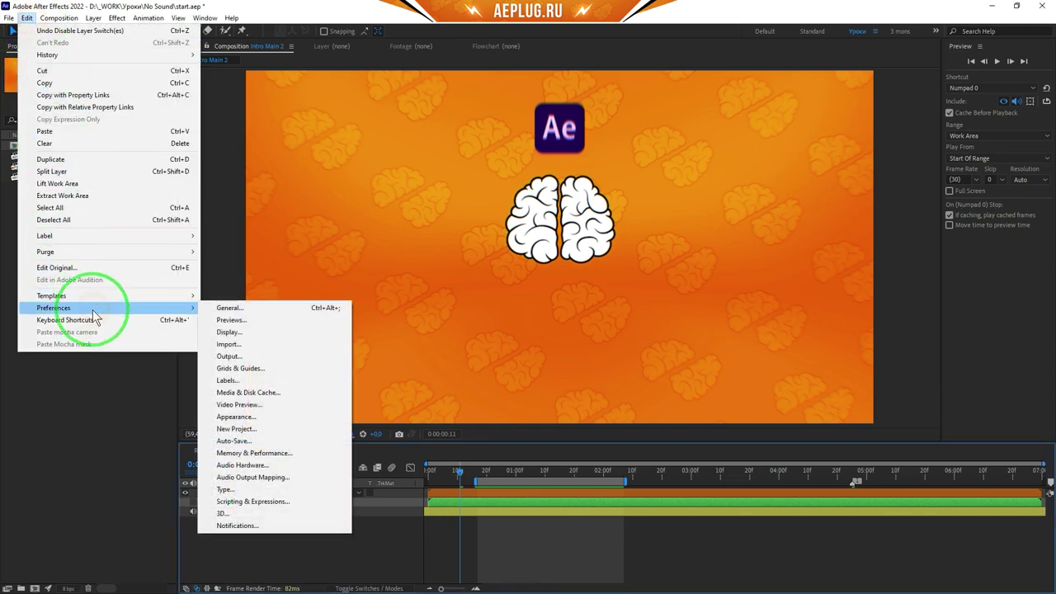
left_click(238, 305)
left_click(147, 122)
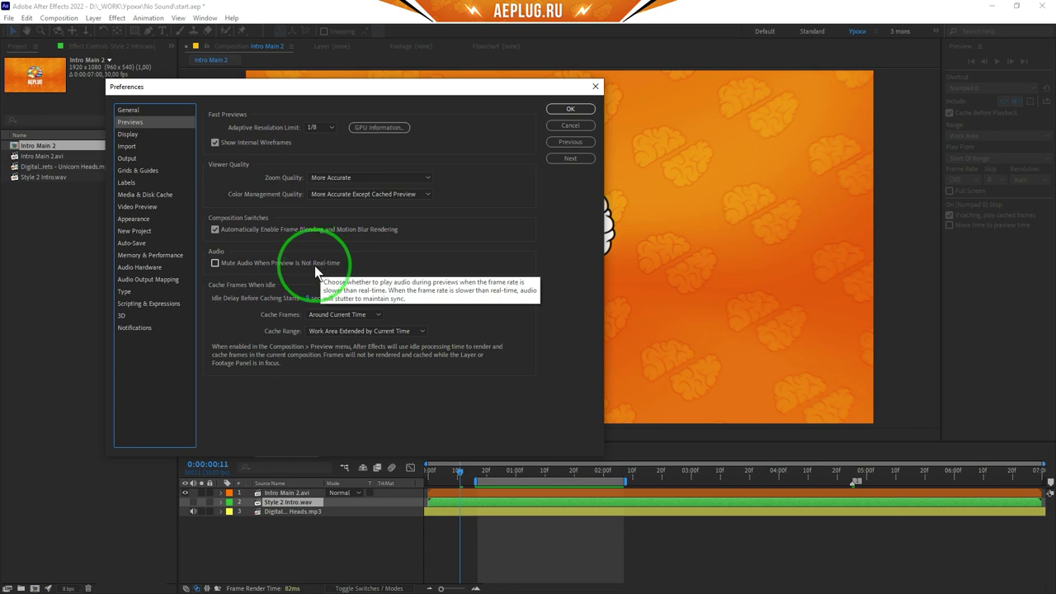
left_click(320, 266)
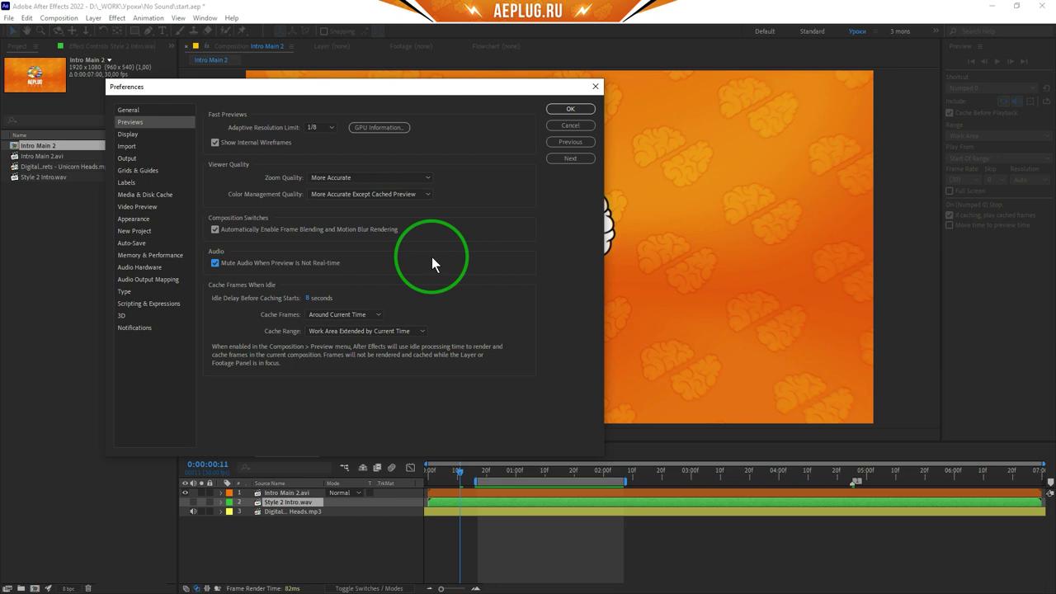
left_click(572, 110)
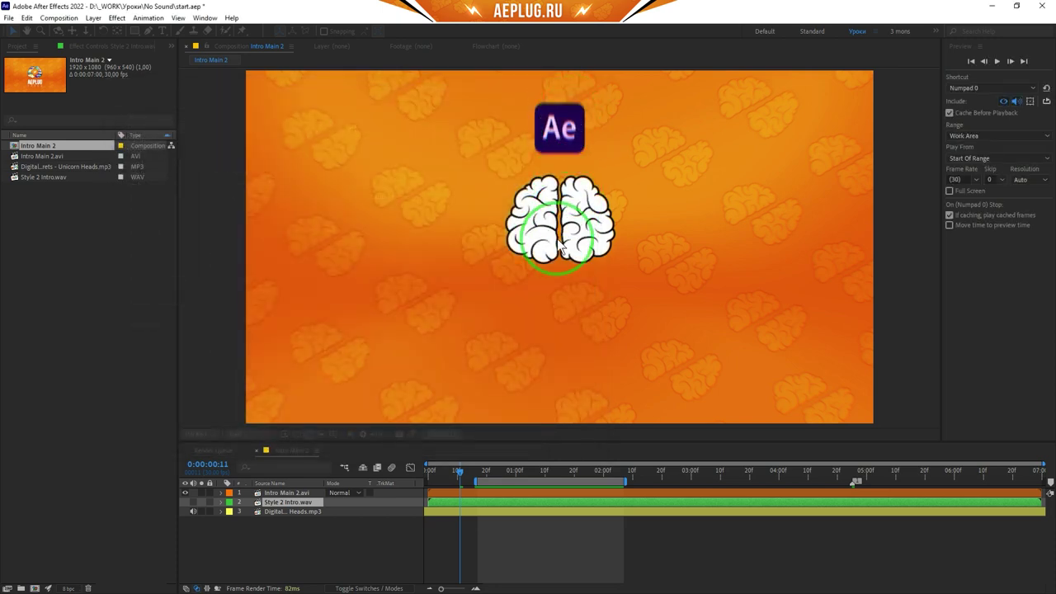
Start the work area at 0:00:02:14 and drag its end further right.
left_click(648, 458)
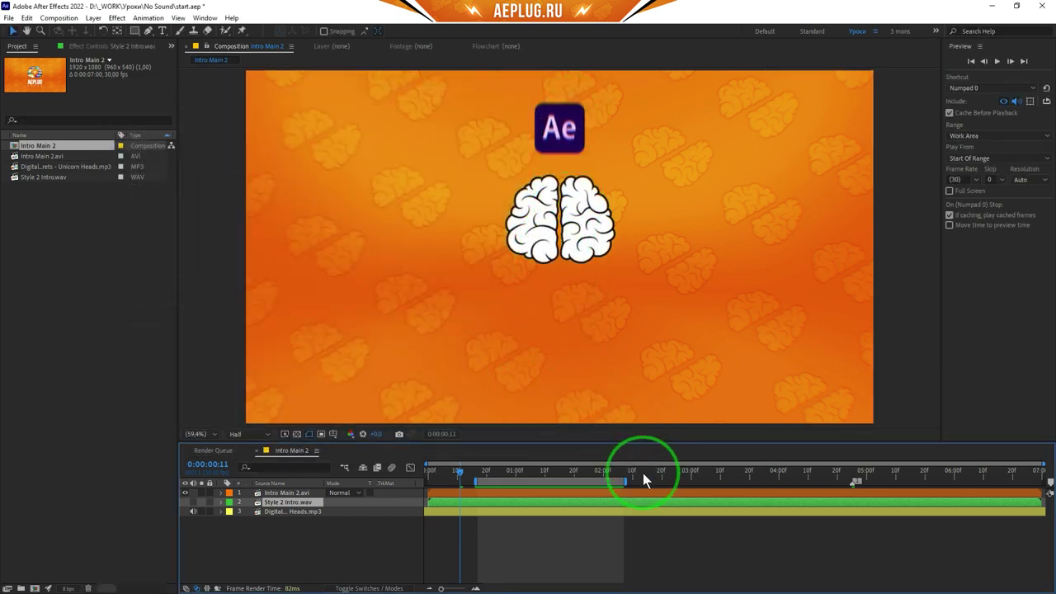
left_click(643, 474)
key("b")
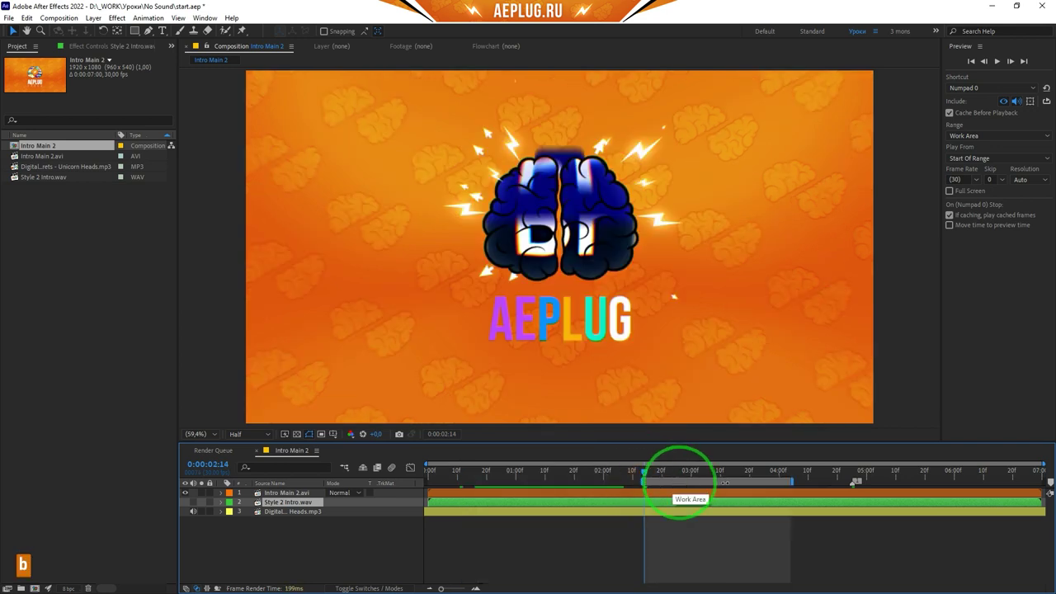
left_click_drag(794, 481, 964, 481)
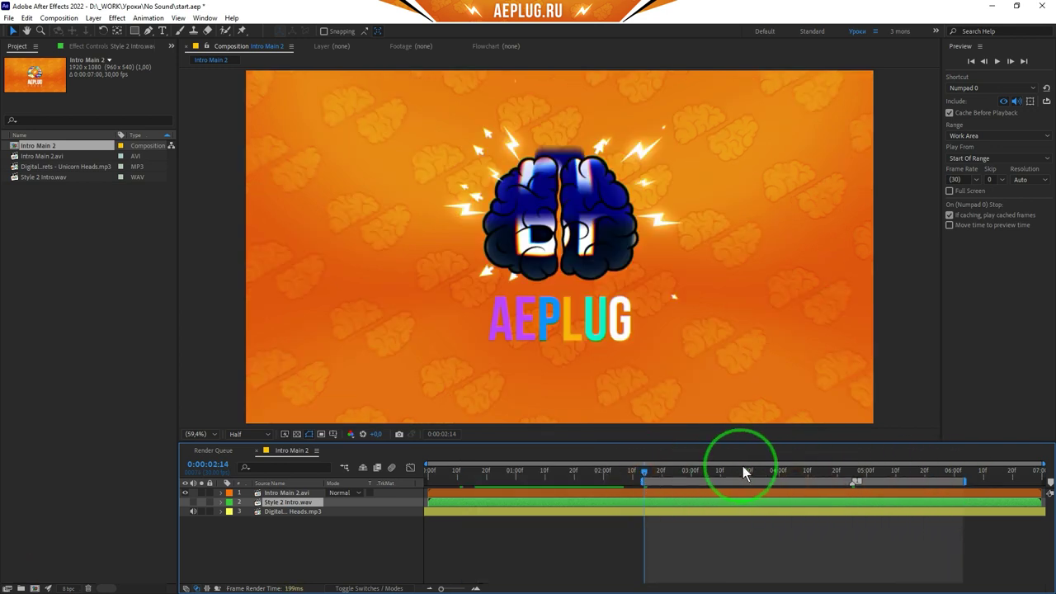
Preview the intro with sound, stop near 0:00:03:29, then replay from 0:00:00:15.
key("space")
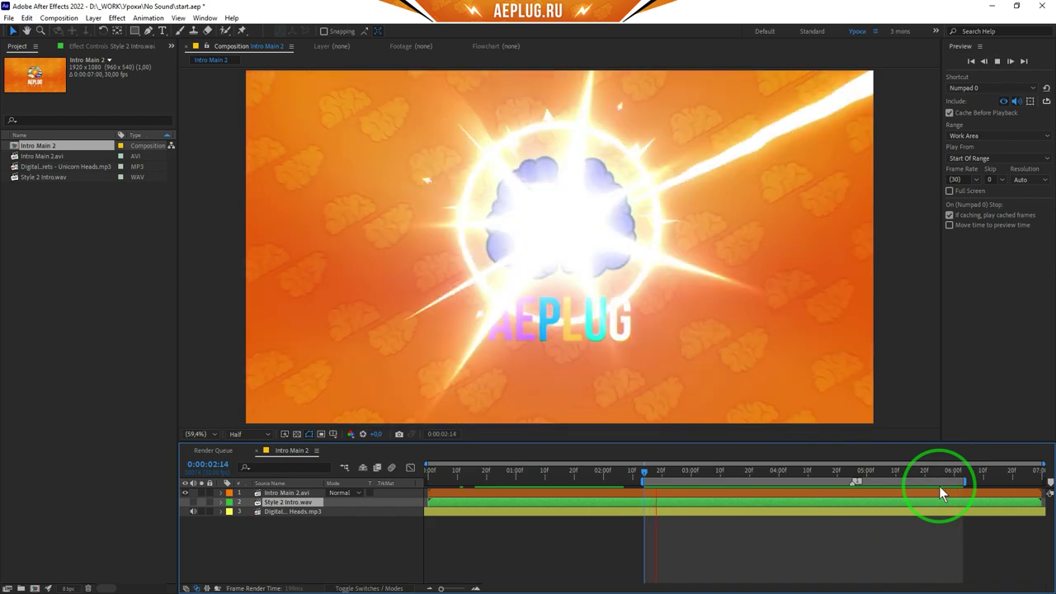
left_click(774, 473)
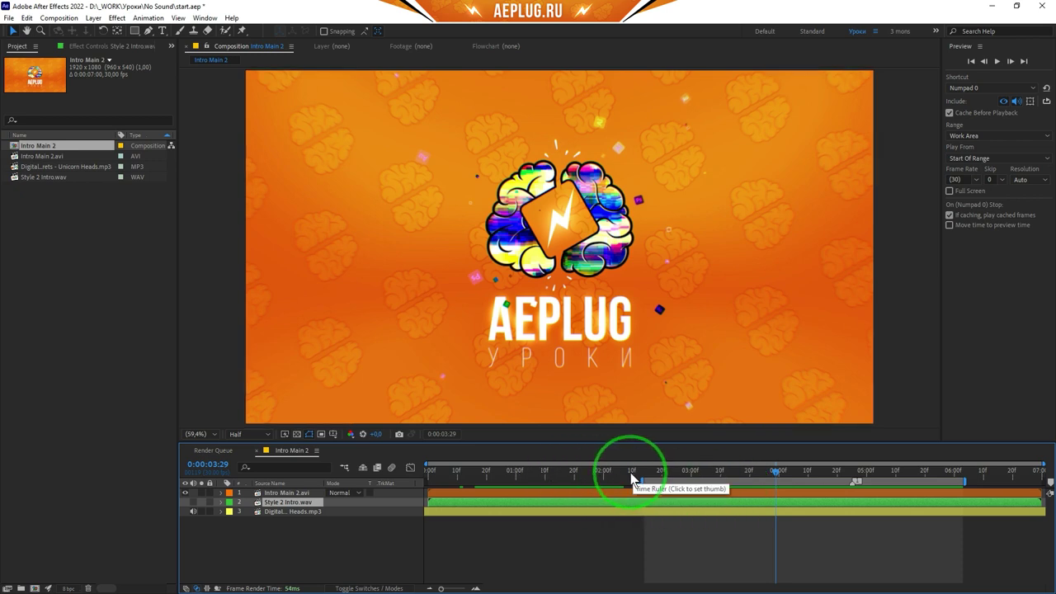
left_click(471, 476)
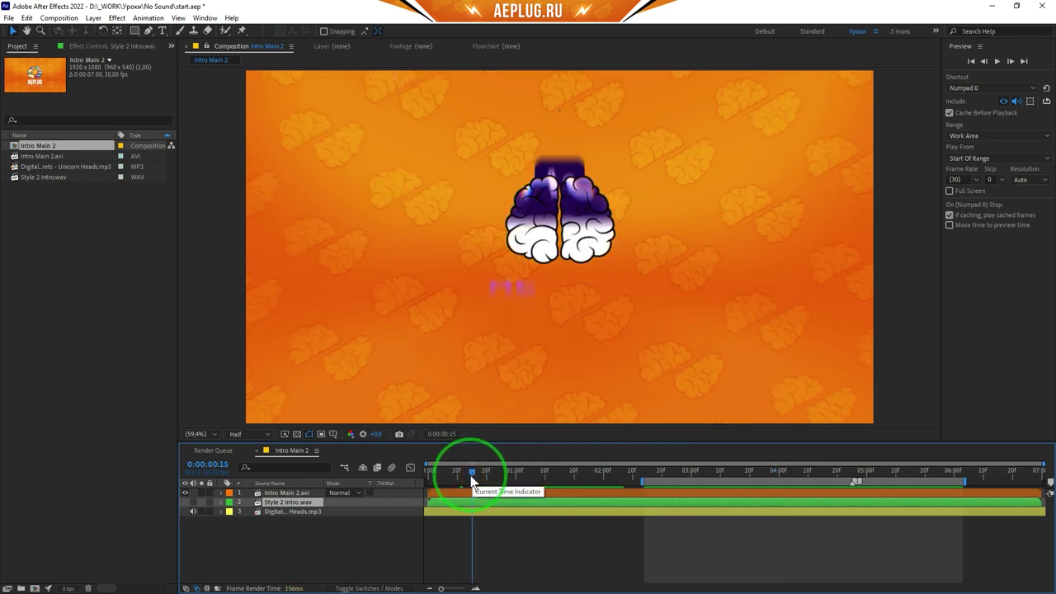
key("space")
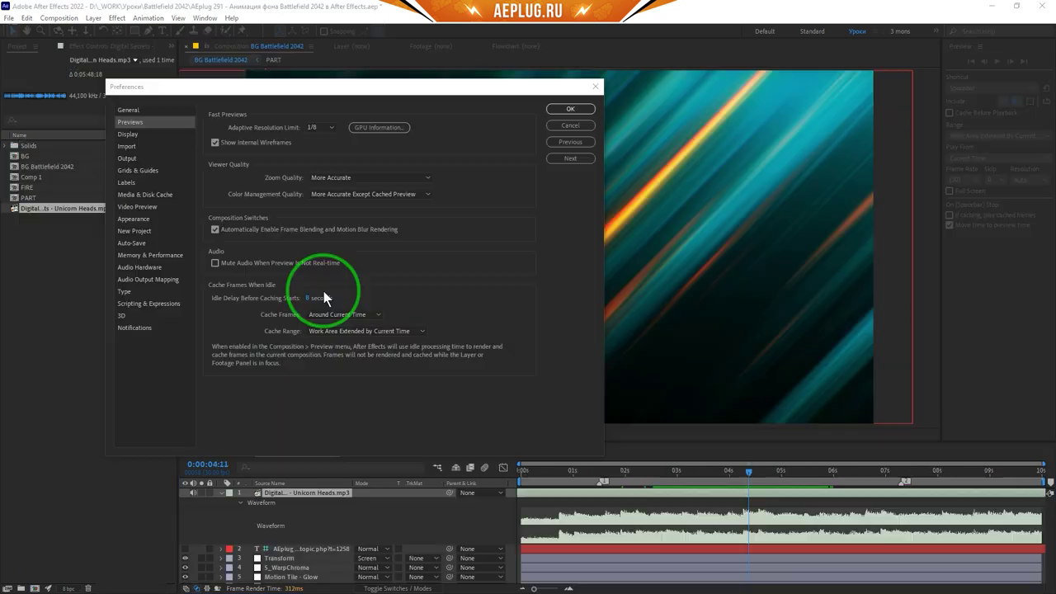
Close Preferences with OK and scrub the BG Battlefield 2042 timeline to about 0:00:04:17.
left_click(564, 110)
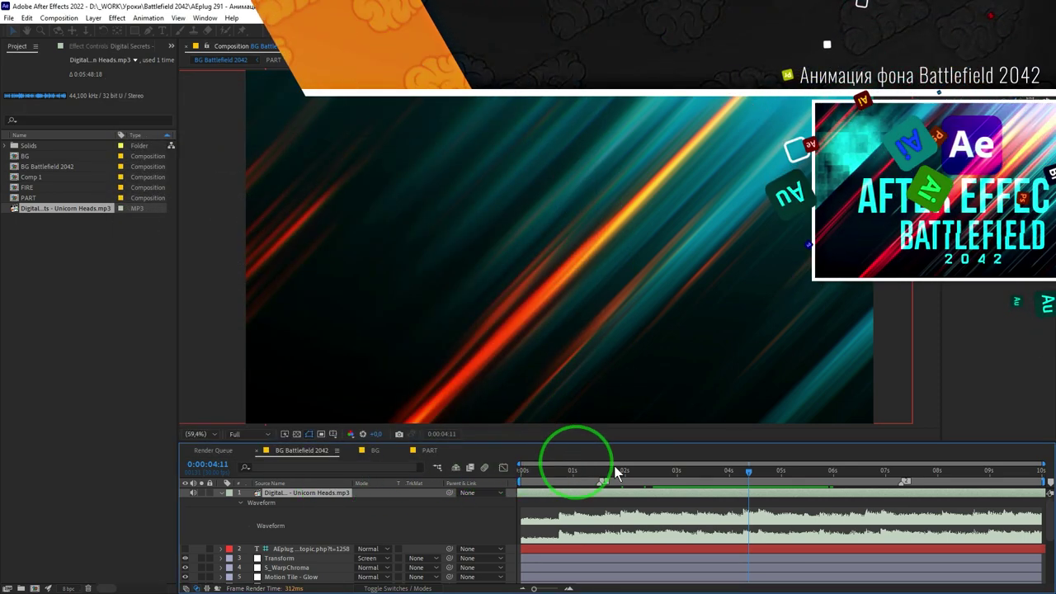
left_click(711, 472)
left_click_drag(730, 474, 759, 472)
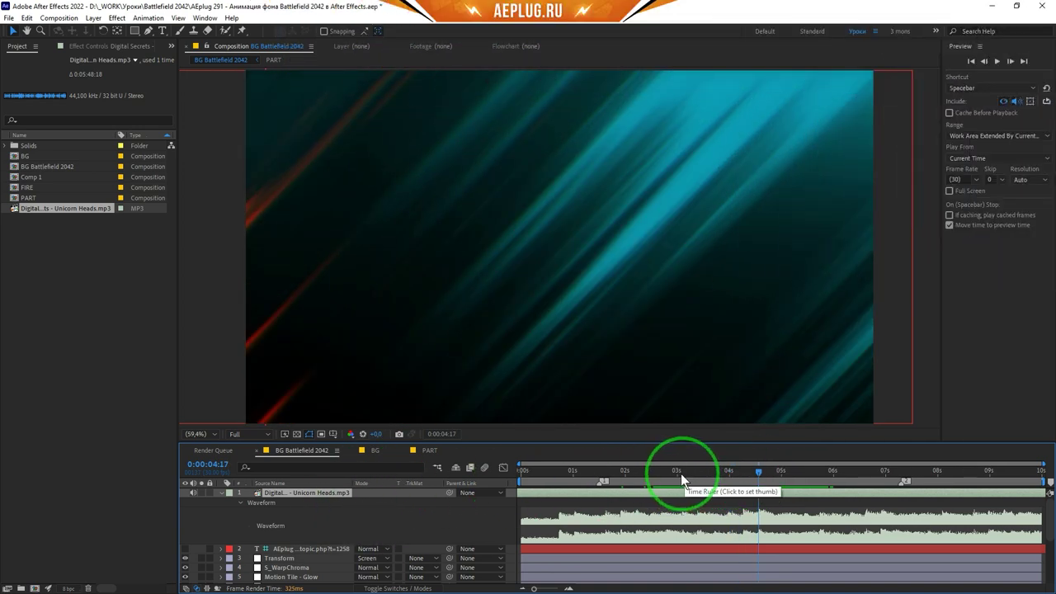
Play BG Battlefield 2042 with audio from 0:00:02:19, stopping at 0:00:06:06.
left_click(672, 472)
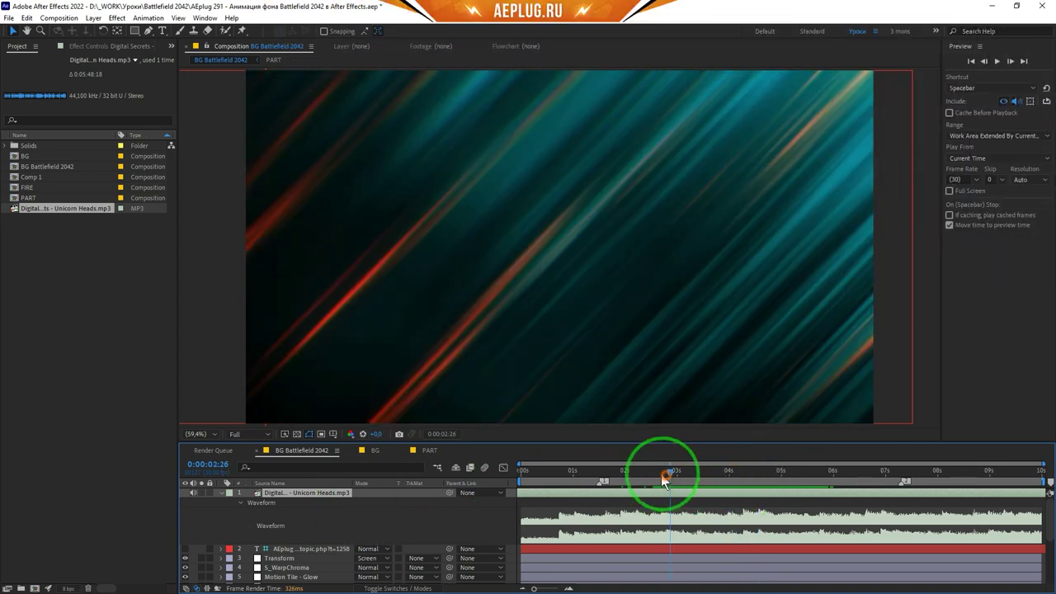
left_click(658, 475)
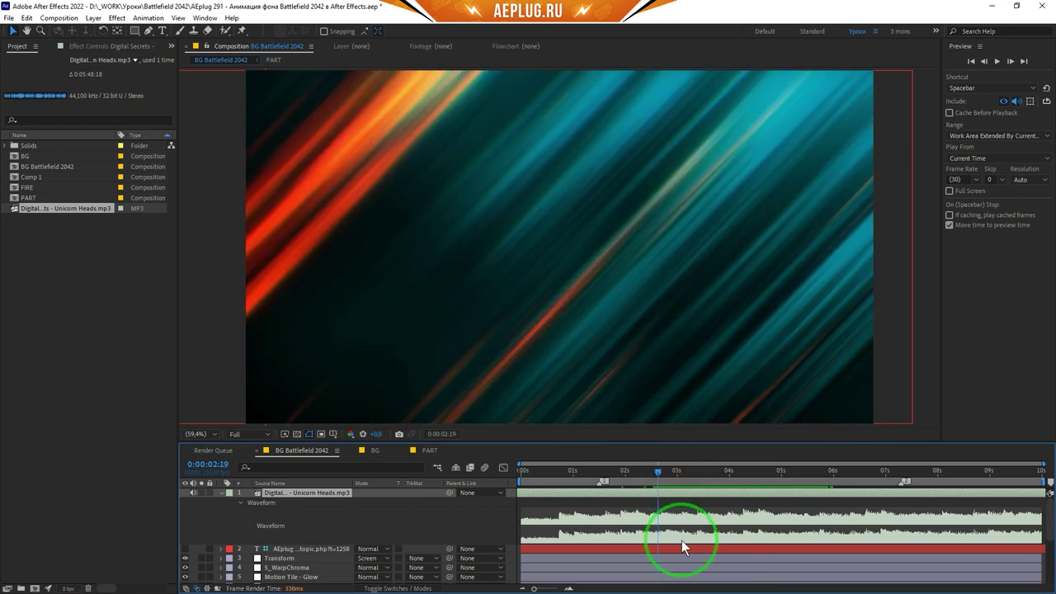
key("space")
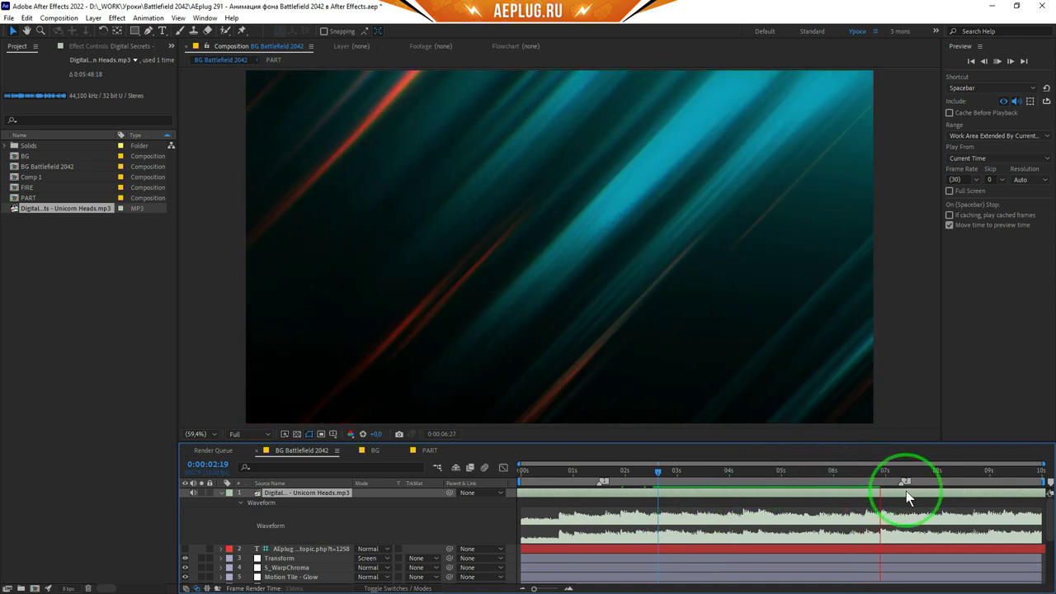
left_click(843, 474)
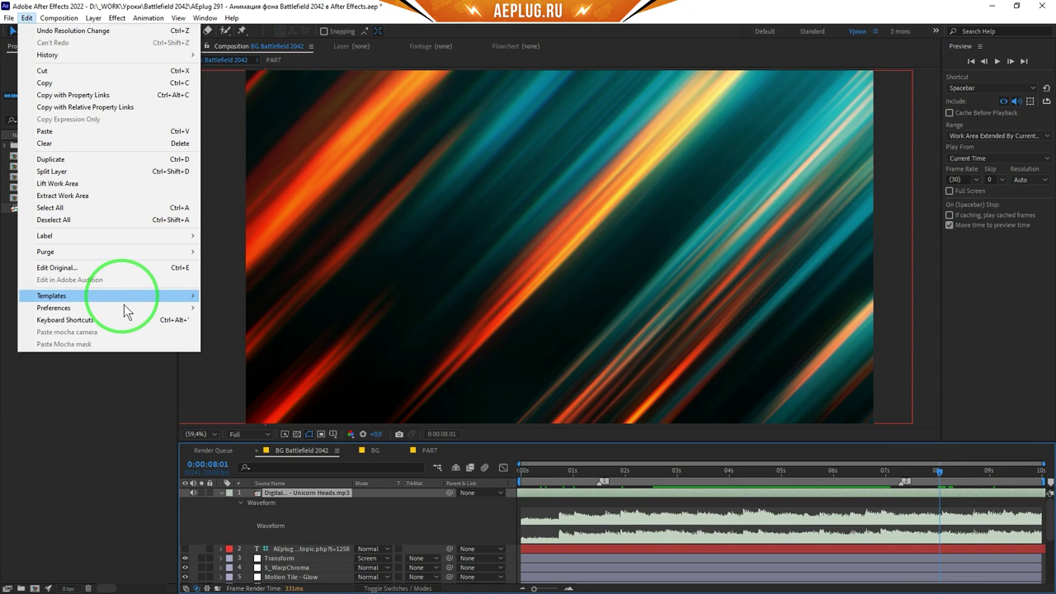
Show the Edit > Preferences submenu listing Audio Hardware and Audio Output Mapping.
mouse_move(128, 314)
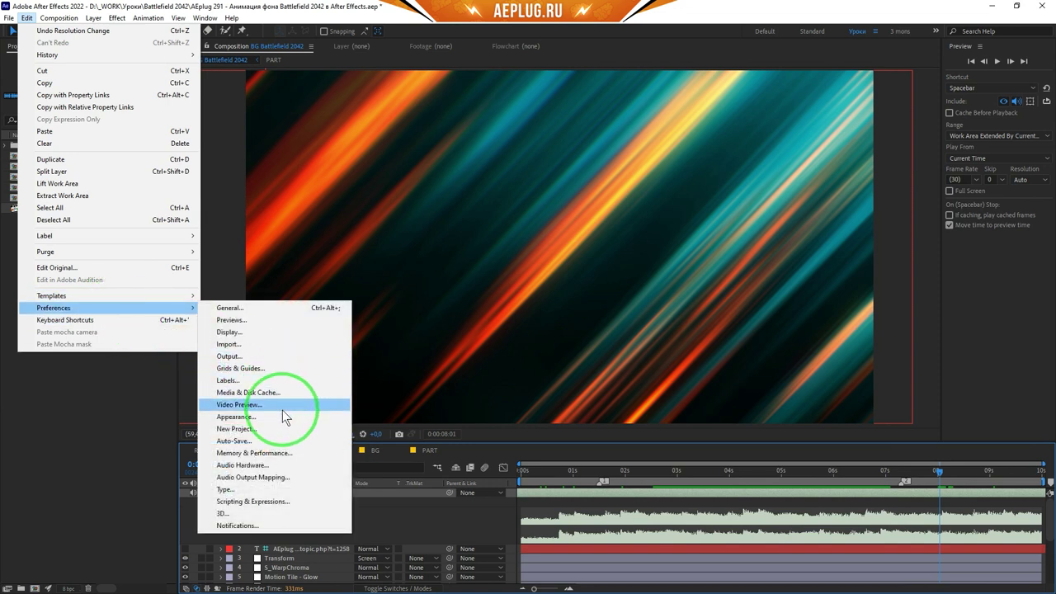
In Audio Hardware preferences, switch Default Output to Динамики and confirm.
left_click(269, 464)
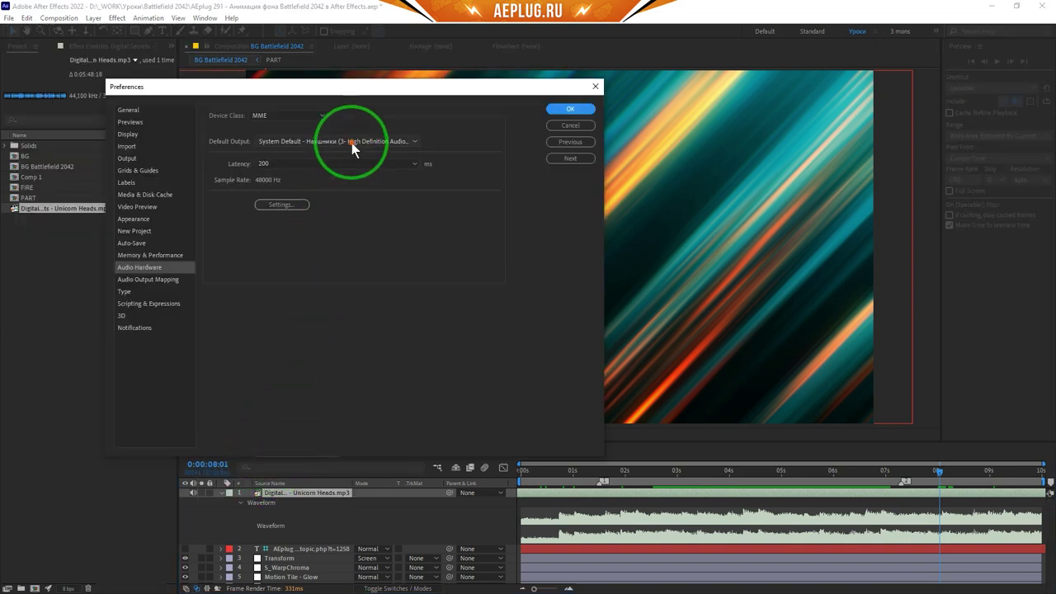
left_click(351, 143)
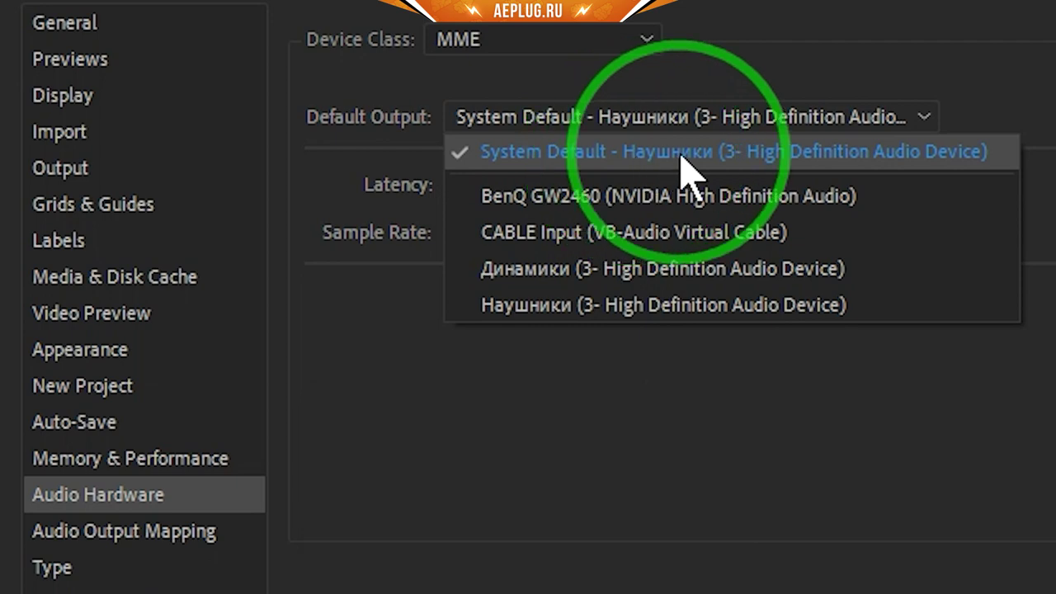
left_click(607, 271)
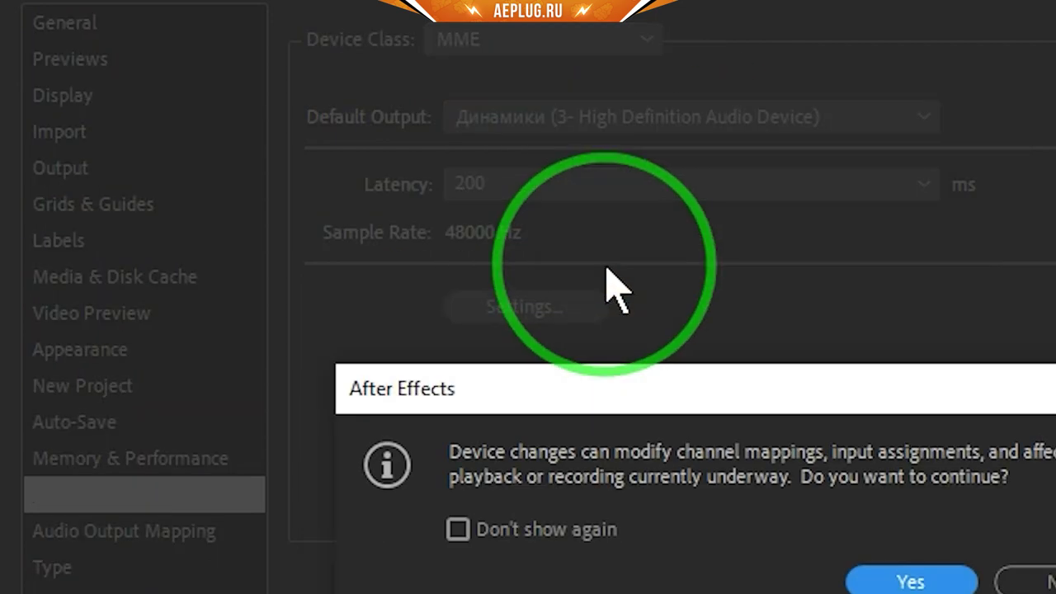
left_click(905, 576)
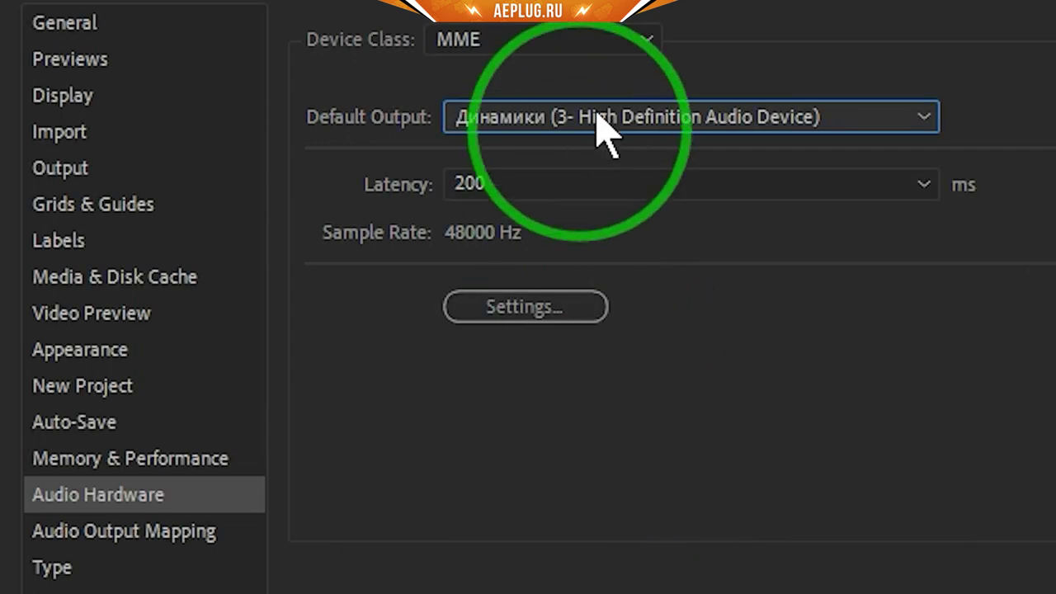
Change Default Output to Наушники (3- High Definition Audio Device) and confirm it.
left_click(601, 120)
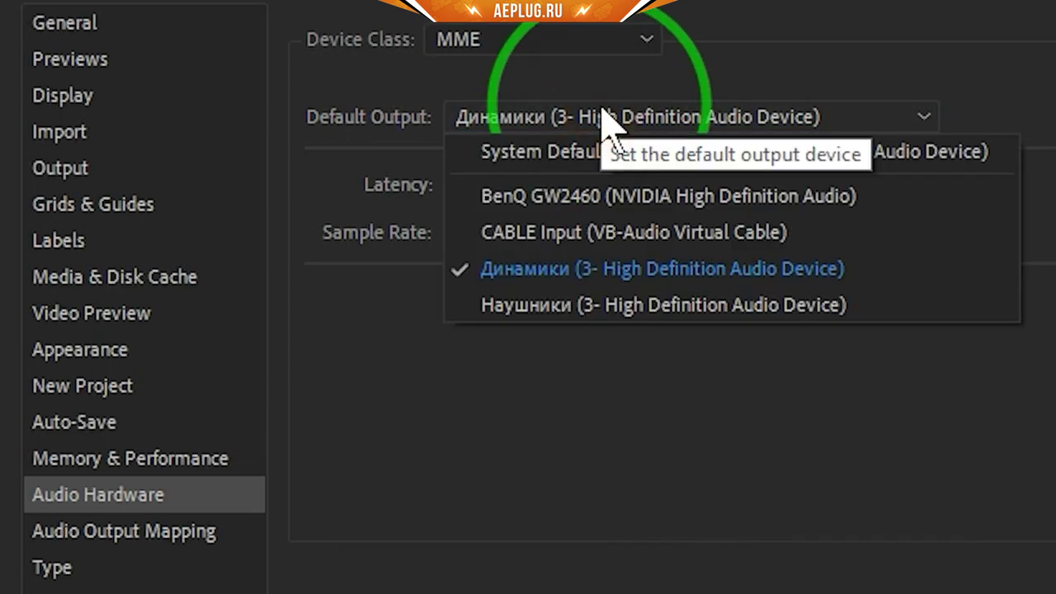
left_click(569, 310)
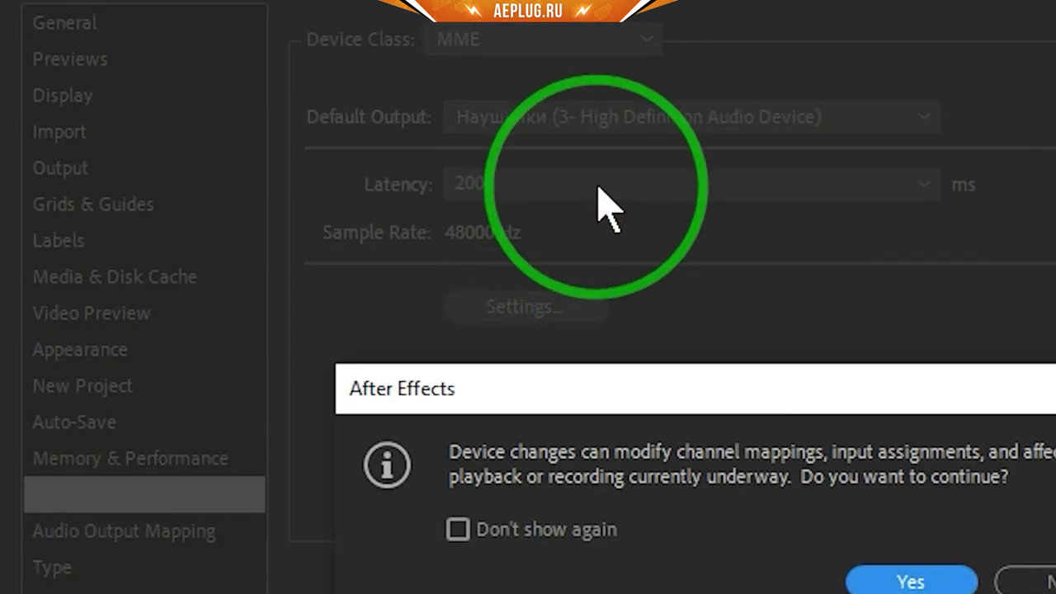
left_click(907, 578)
left_click(635, 120)
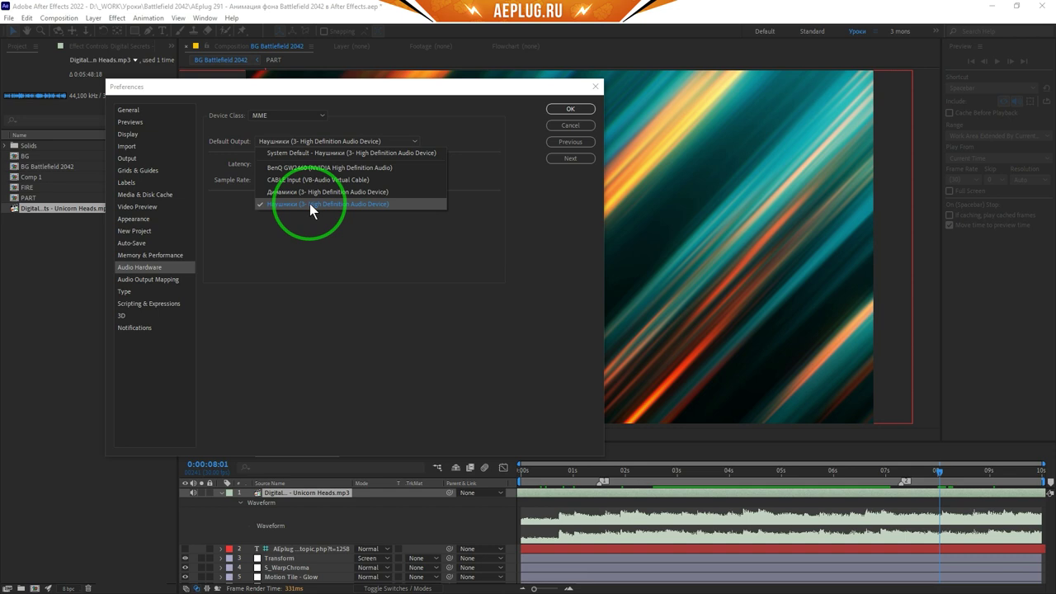
left_click(309, 203)
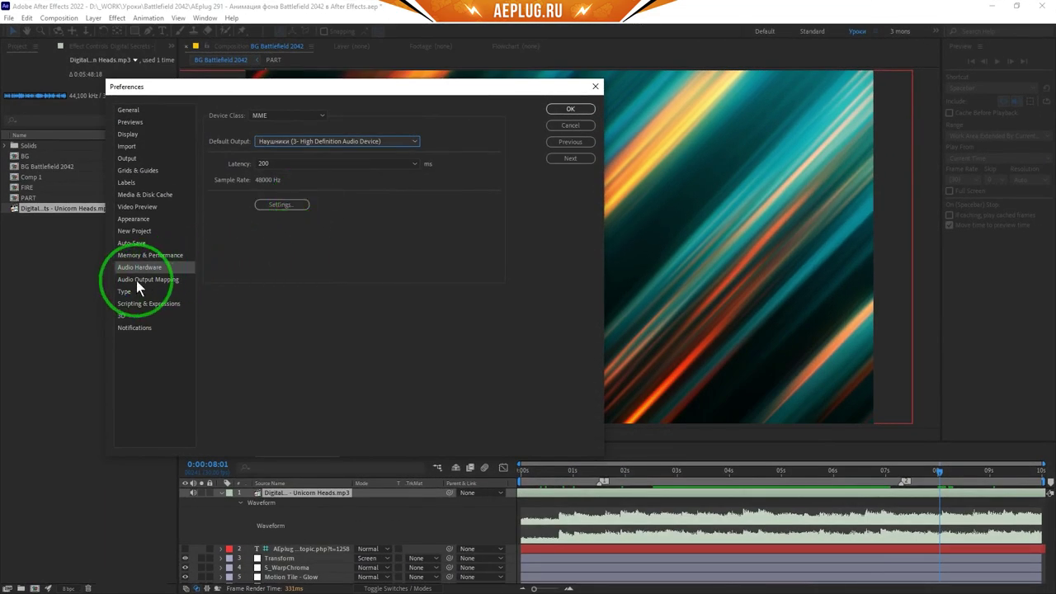
In Audio Output Mapping, set Left to Наушники channel 1 and Right to Наушники channel 2.
left_click(136, 280)
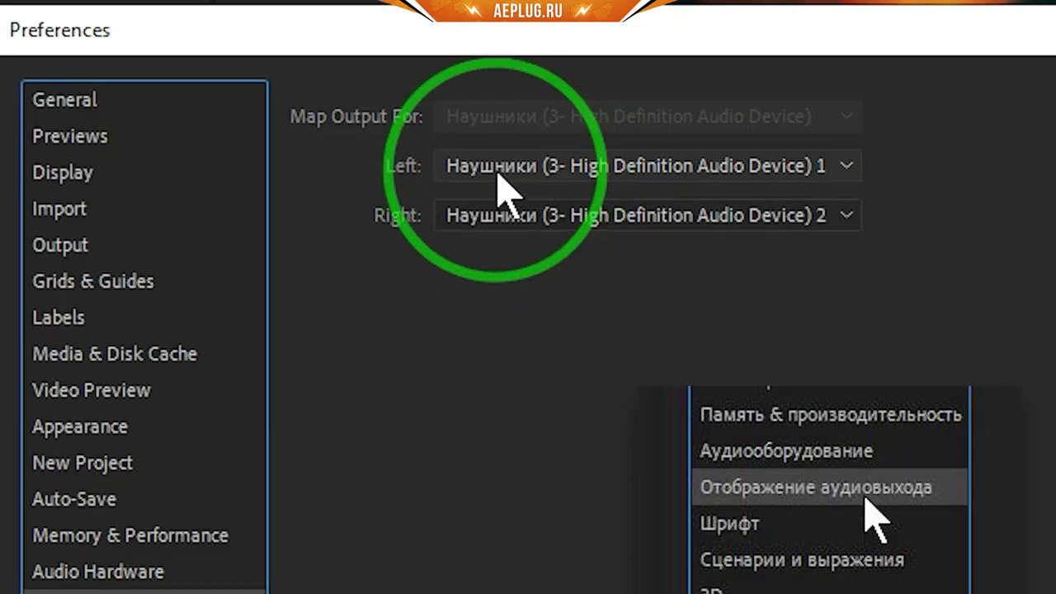
left_click(564, 170)
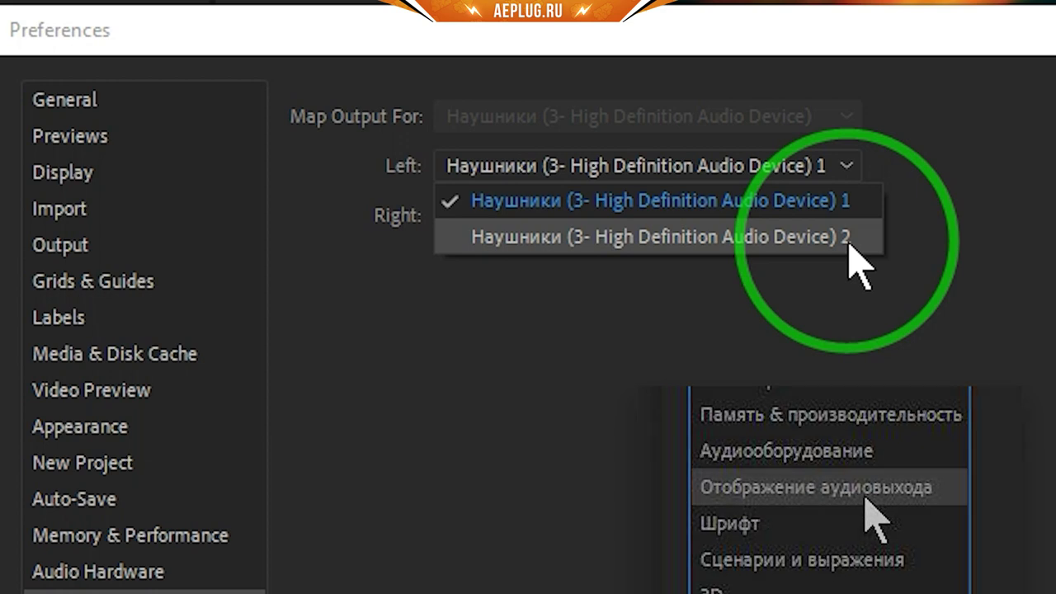
left_click(850, 264)
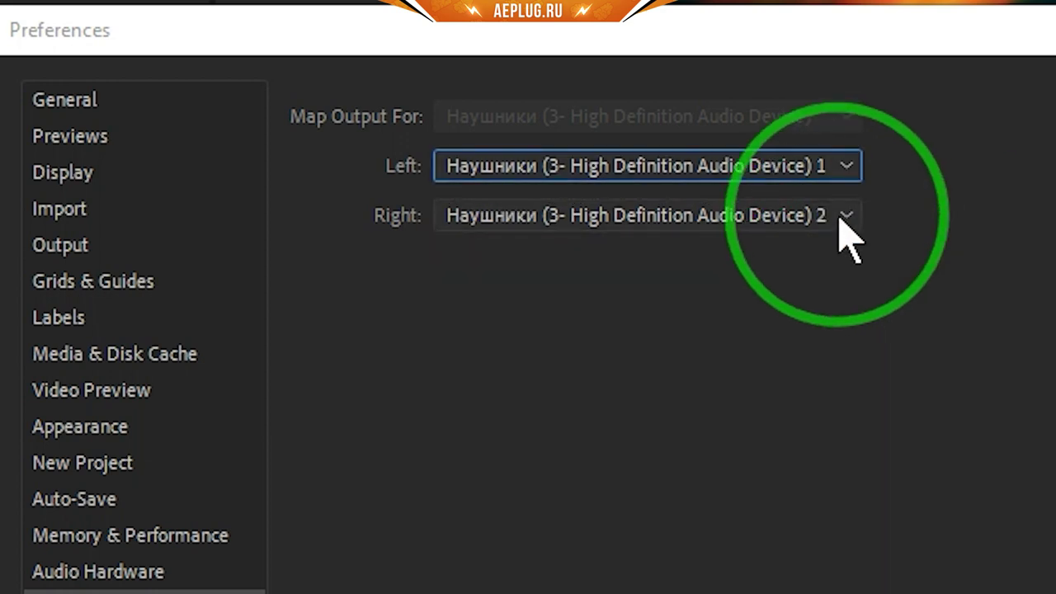
left_click(842, 217)
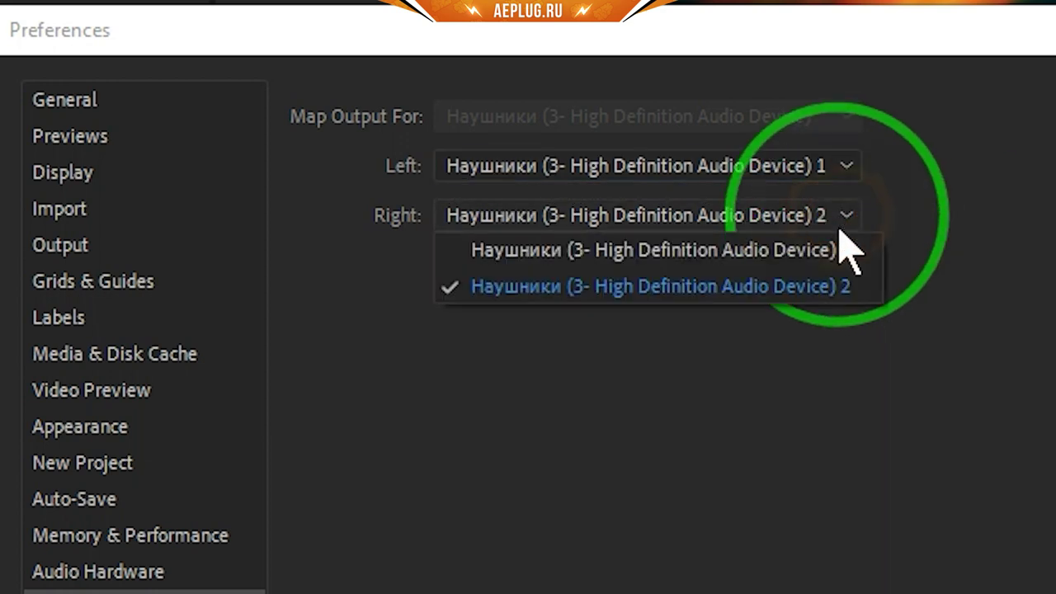
left_click(939, 334)
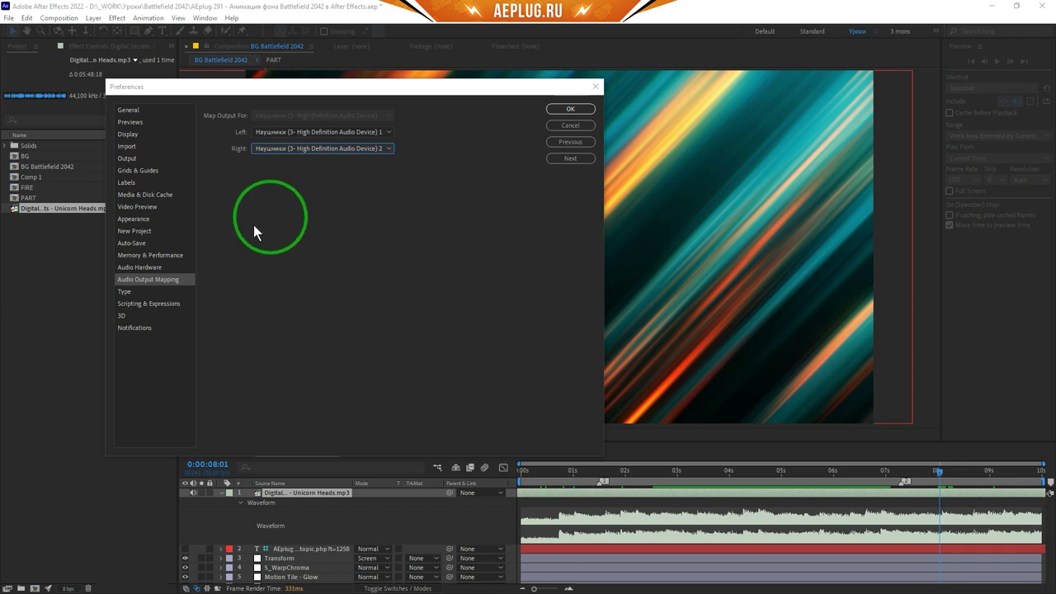
left_click(183, 268)
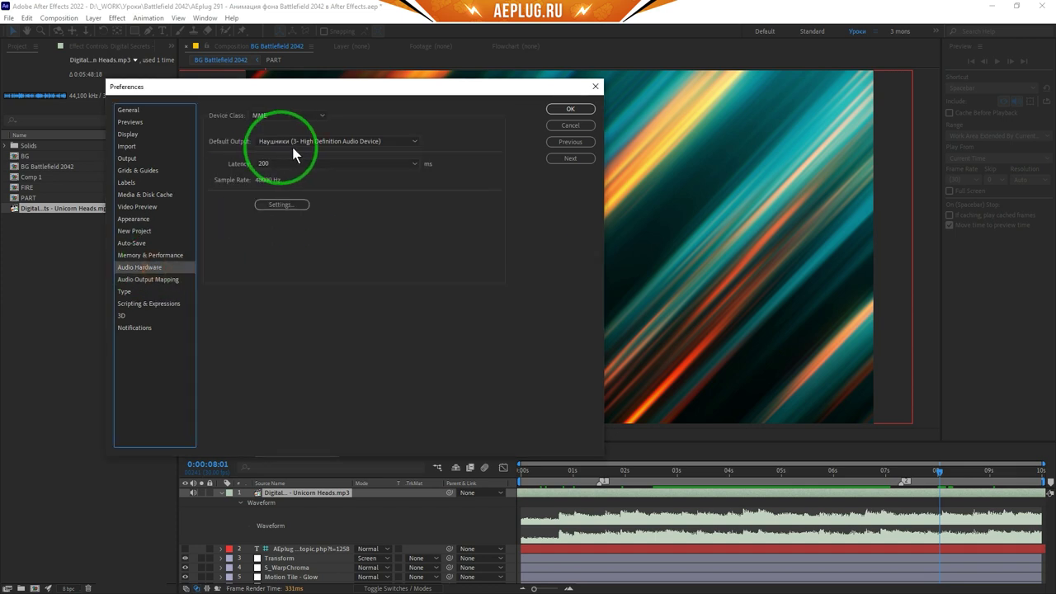
left_click(166, 281)
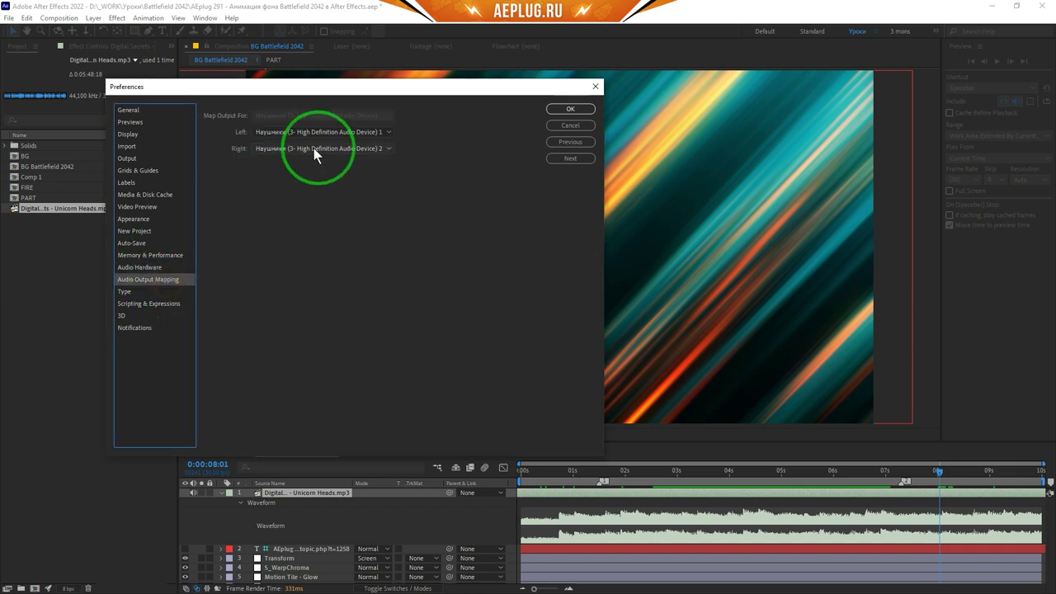
left_click(357, 132)
left_click(371, 175)
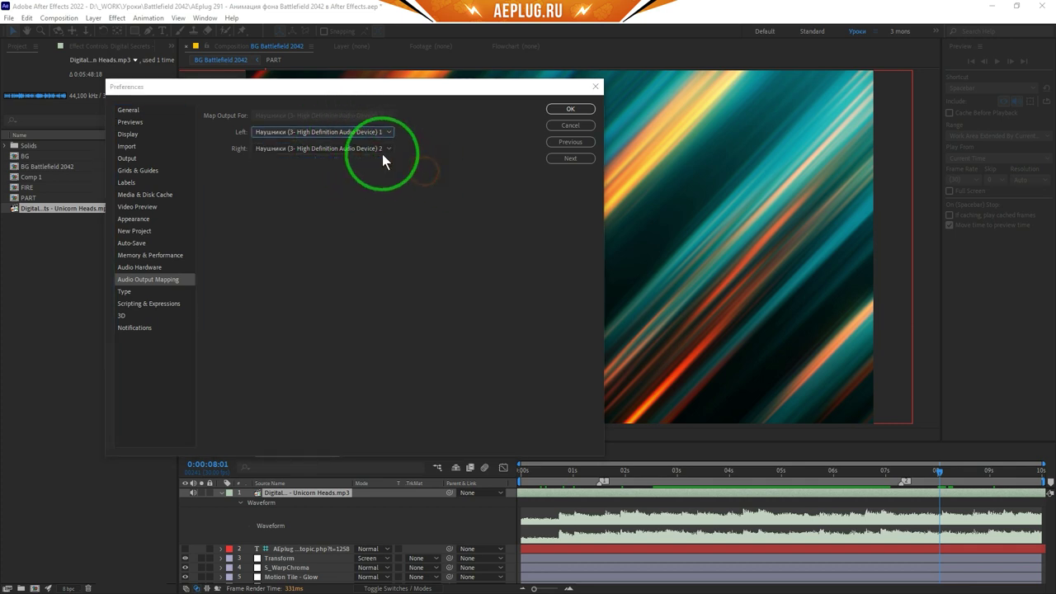
left_click(385, 155)
left_click(387, 177)
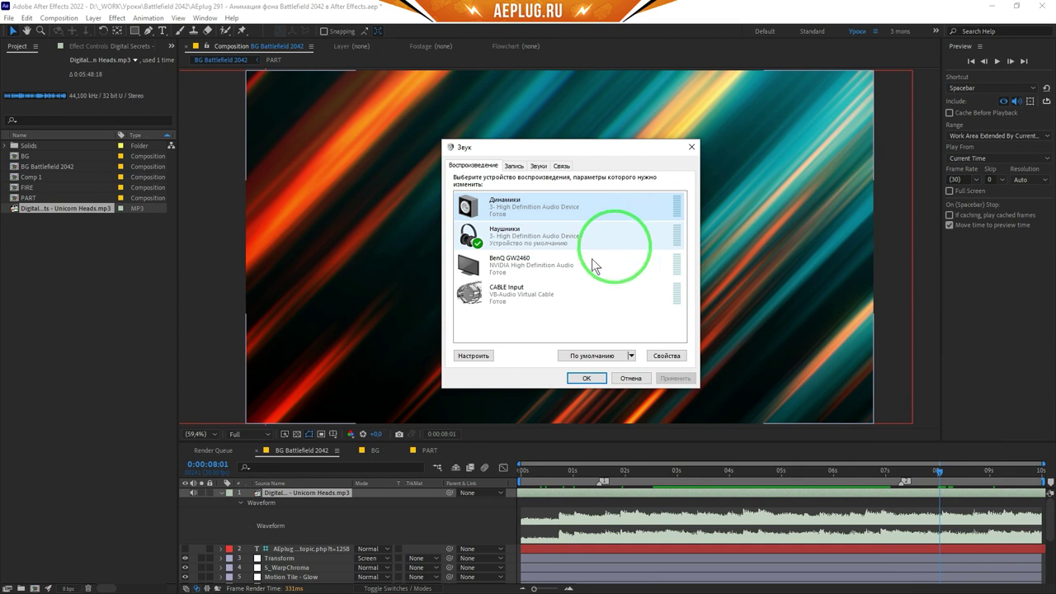
Disable the BenQ GW2460 playback device via its context menu (Отключить).
right_click(528, 268)
left_click(576, 302)
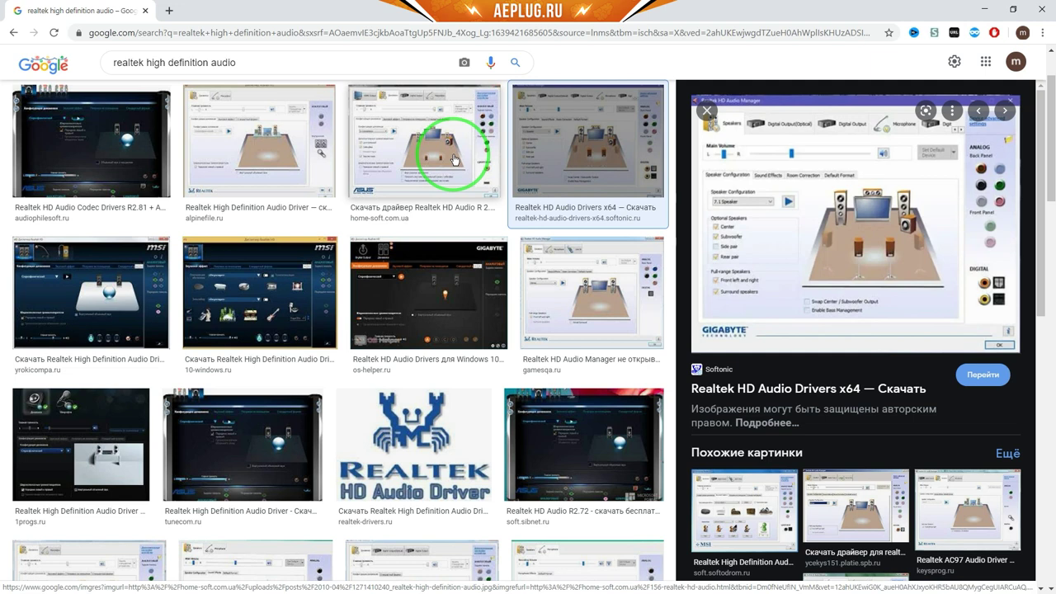
Preview the Realtek HD Audio Drivers x64 image from the Google Images results.
left_click(454, 159)
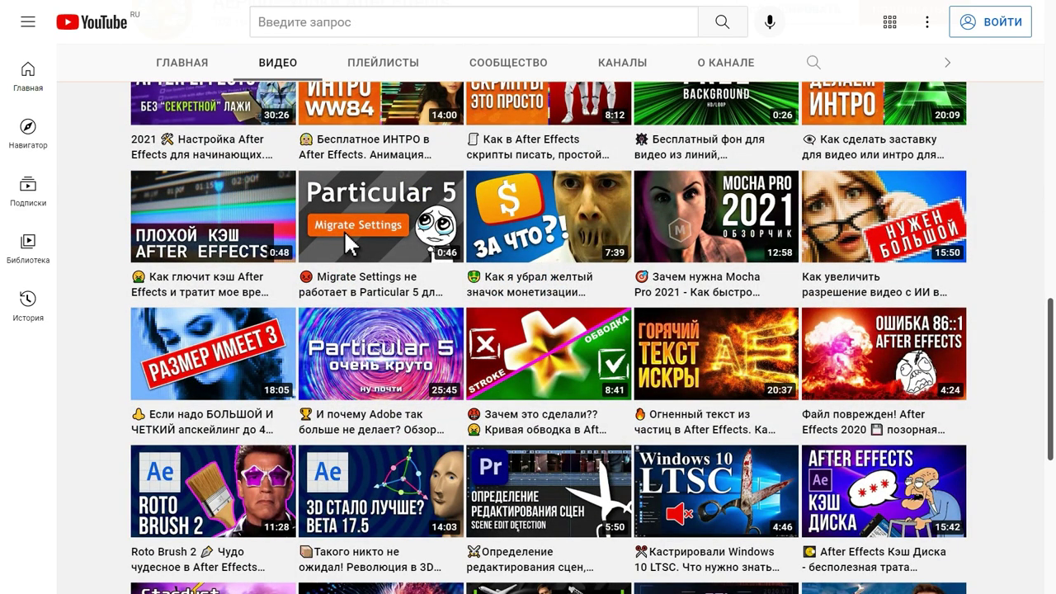
Scroll down the AEPlug channel's ВИДЕО tab to browse older tutorial uploads.
scroll(347, 241, "down", 5)
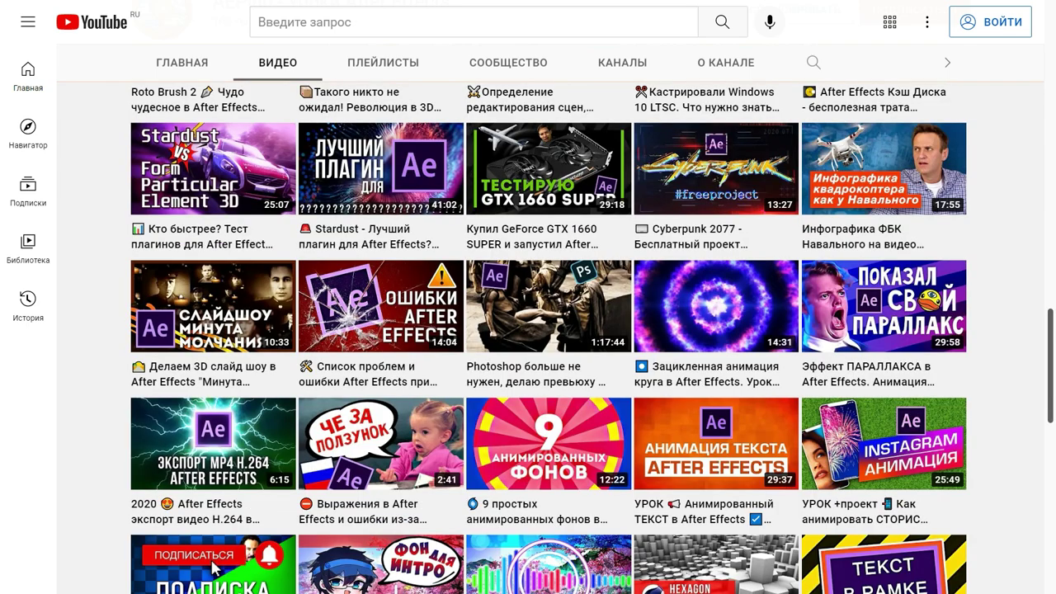